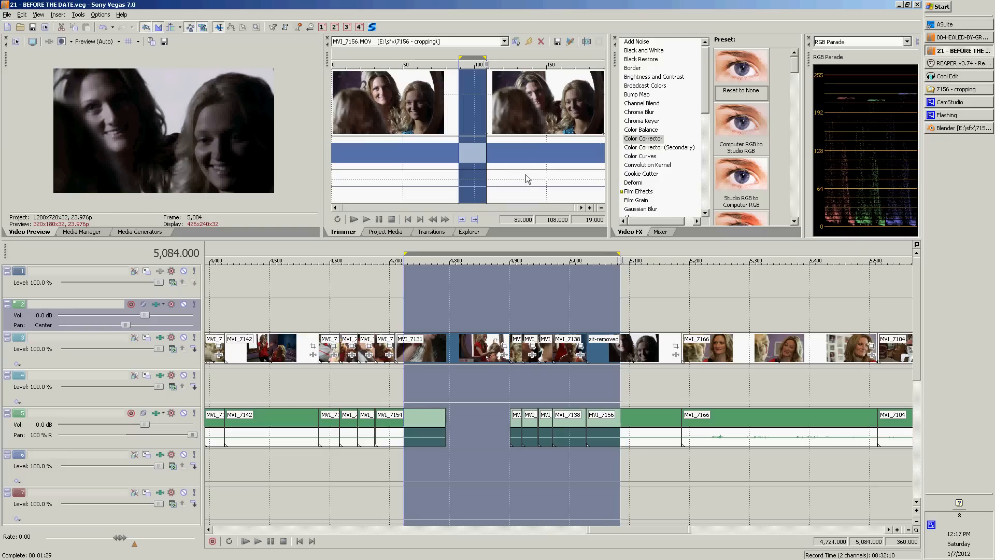
Step: Select frames 103 to 124 of MVI_7156.MOV in the Trimmer and play that range
{"action": "left_click", "coordinate": [482, 160]}
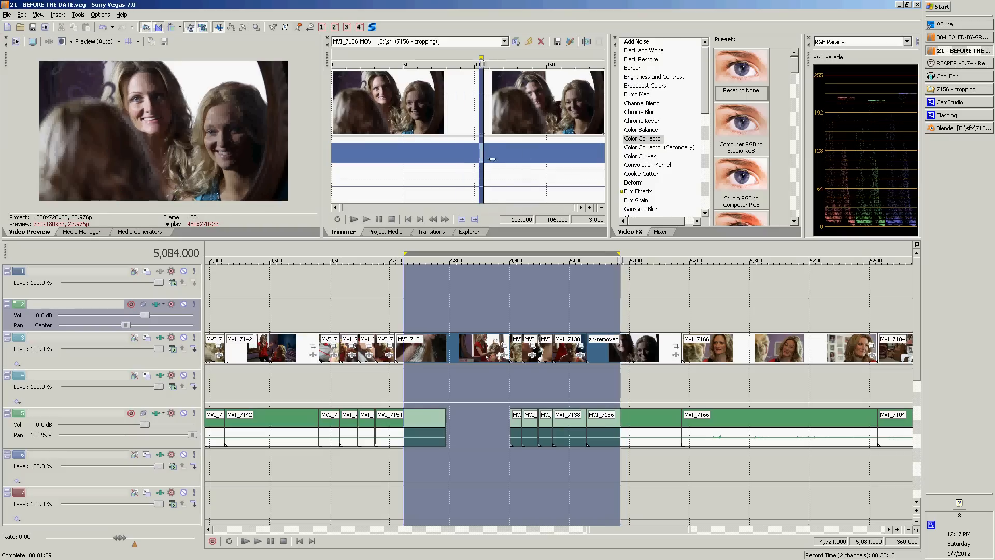
{"action": "left_click_drag", "start_coordinate": [480, 160], "coordinate": [508, 159]}
{"action": "key", "text": "space"}
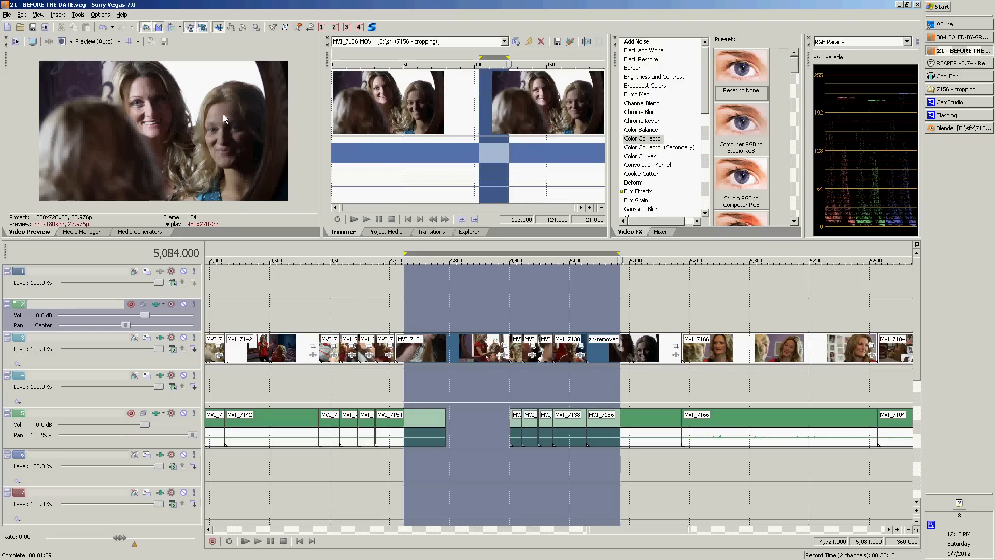
Step: Select the timeline range from frame 5,044 to 5,109 over the zit-removed event to preview the retouched shot
{"action": "left_click", "coordinate": [607, 306]}
{"action": "left_click", "coordinate": [607, 306]}
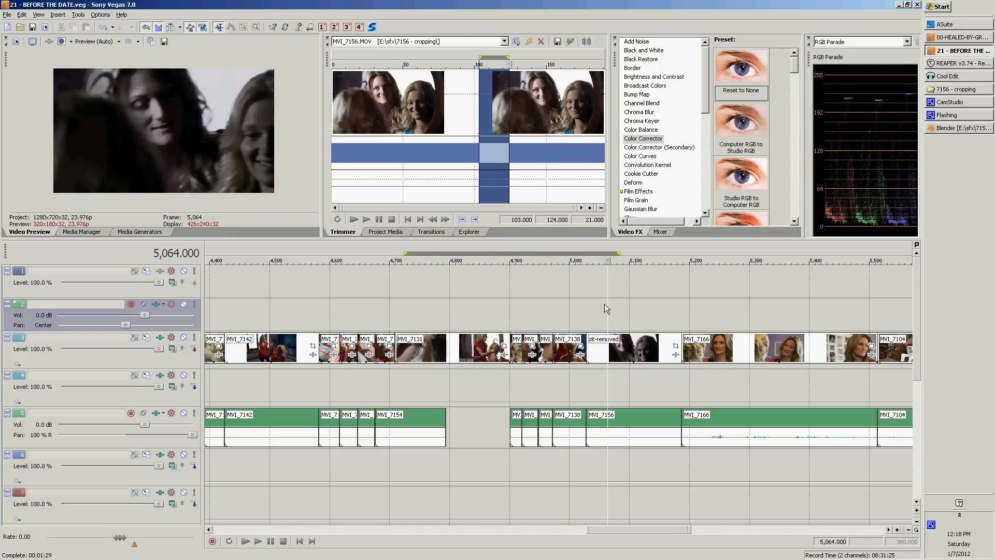
{"action": "left_click_drag", "start_coordinate": [595, 308], "coordinate": [635, 309]}
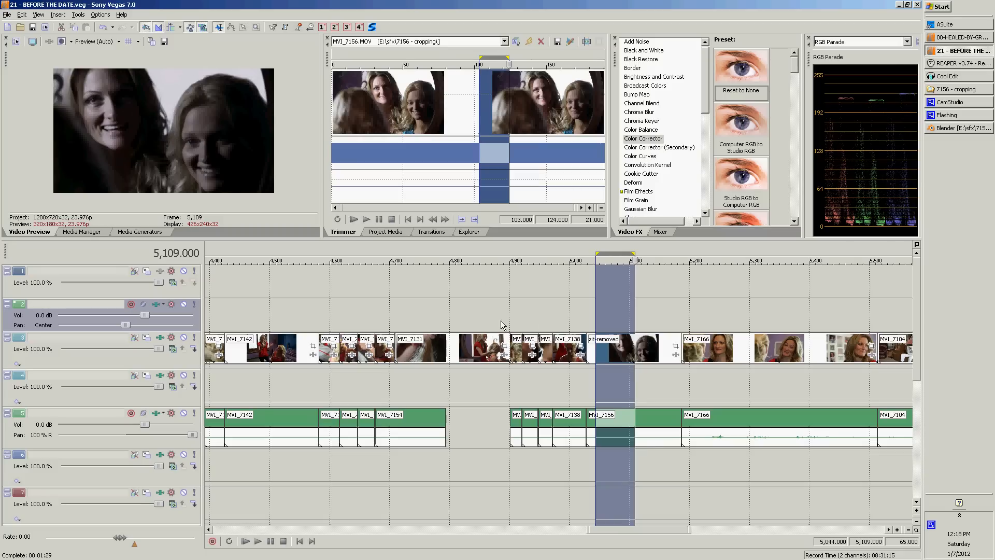
Step: Switch to Blender and choose the Scripting screen layout with the Movie Clip Editor beside the camera view
{"action": "left_click", "coordinate": [944, 128]}
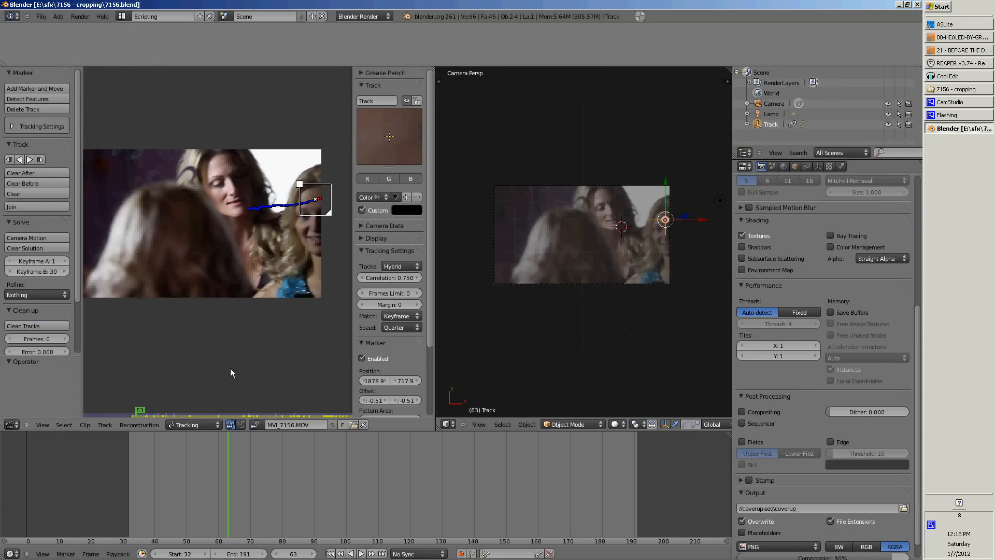
{"action": "middle_click_drag", "start_coordinate": [218, 340], "coordinate": [237, 333]}
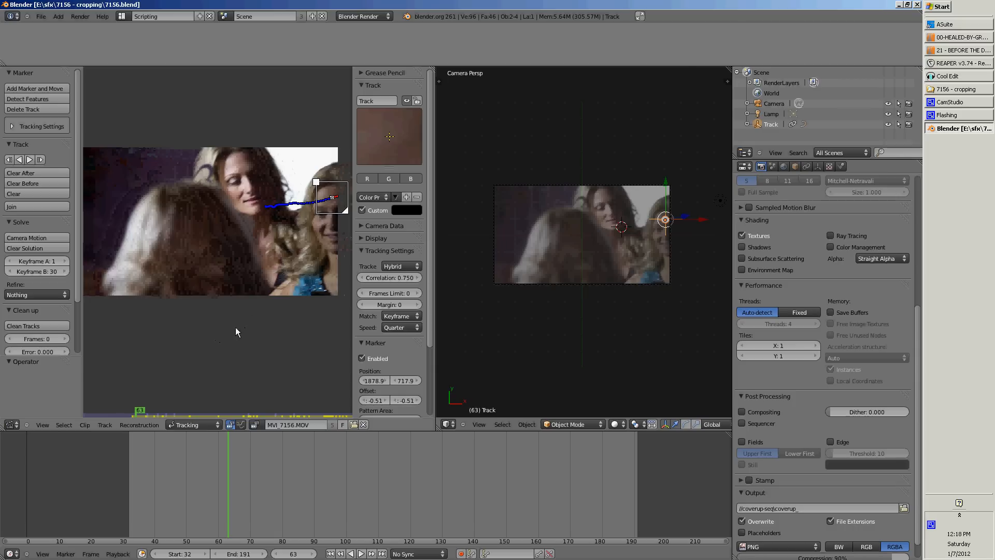
{"action": "left_click", "coordinate": [122, 16]}
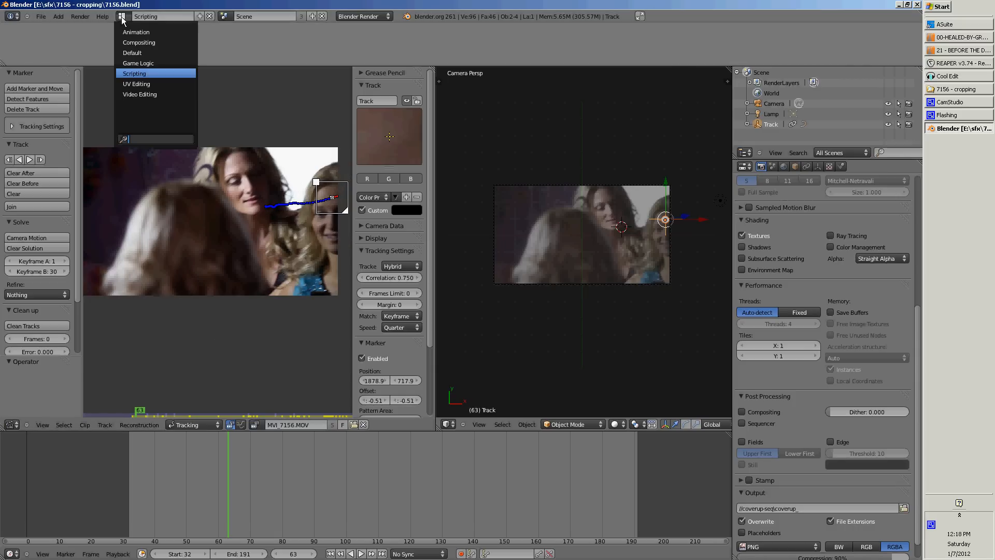
{"action": "left_click", "coordinate": [132, 72]}
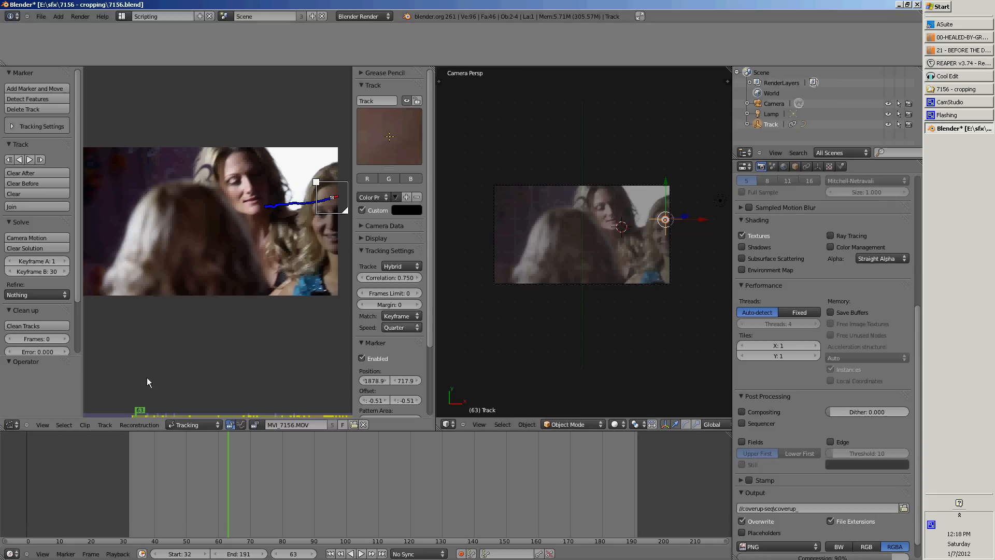
{"action": "left_click", "coordinate": [14, 424]}
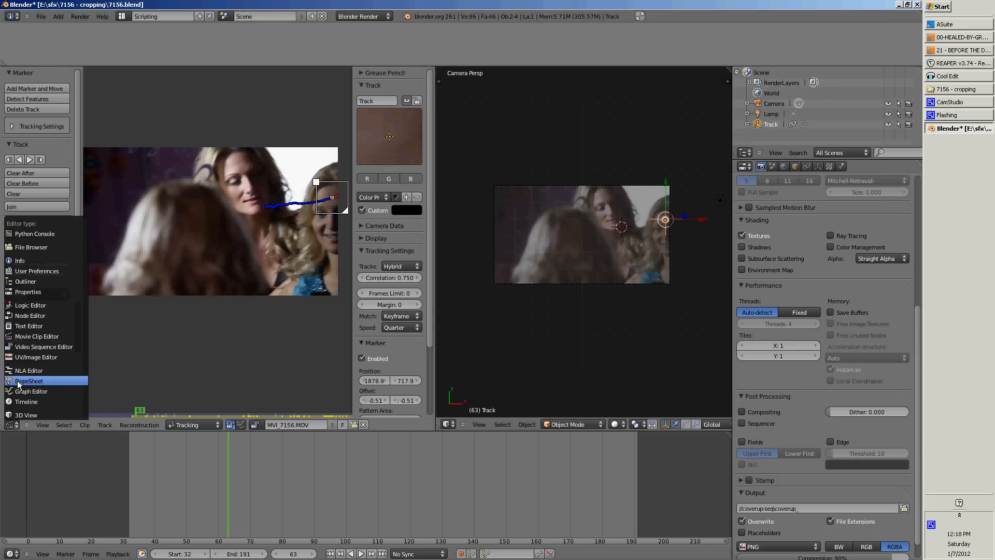
{"action": "left_click", "coordinate": [23, 337]}
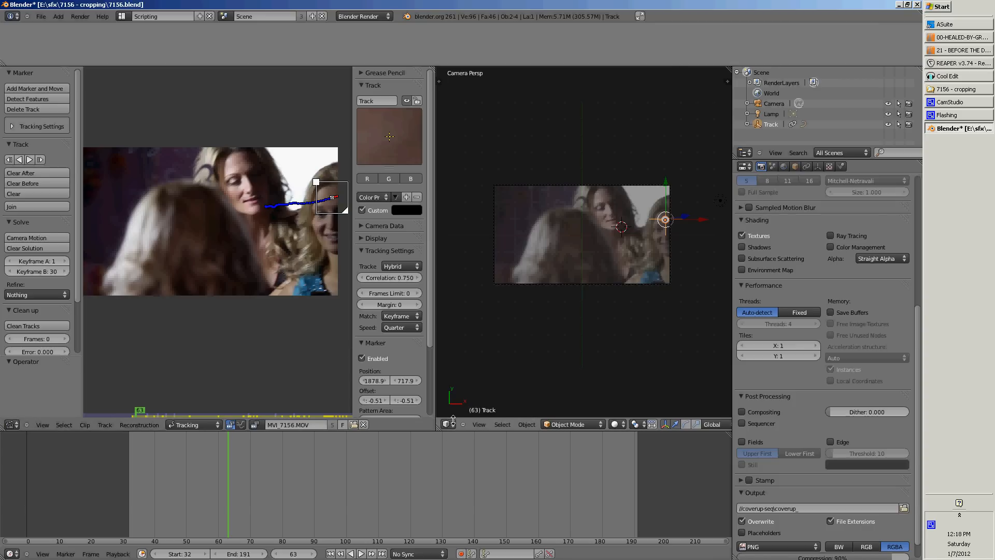
{"action": "scroll", "coordinate": [592, 275], "scroll_direction": "up", "scroll_amount": 1}
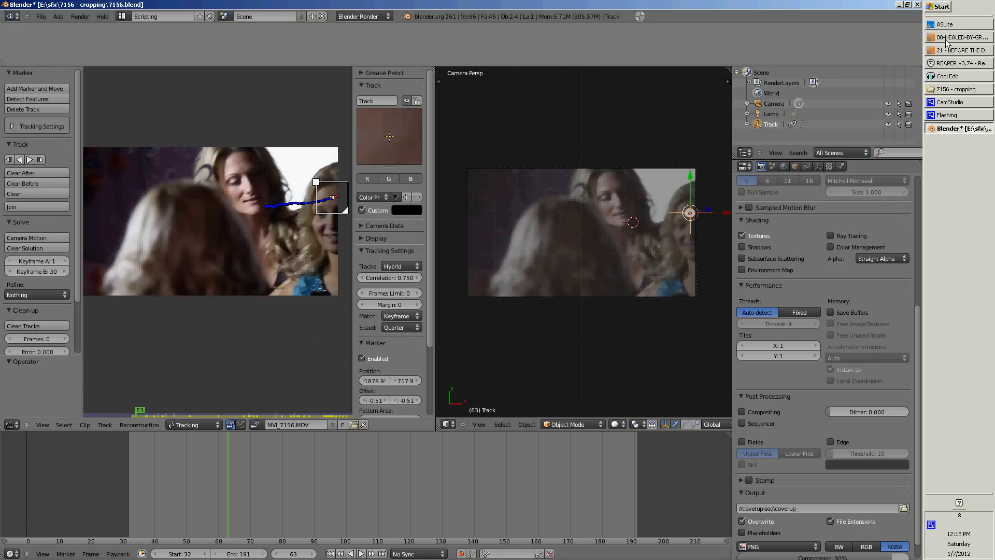
Step: Switch to Sony Vegas, open the zit-removed event in the Trimmer, and view it at frame 5,107 on the timeline
{"action": "left_click", "coordinate": [958, 50]}
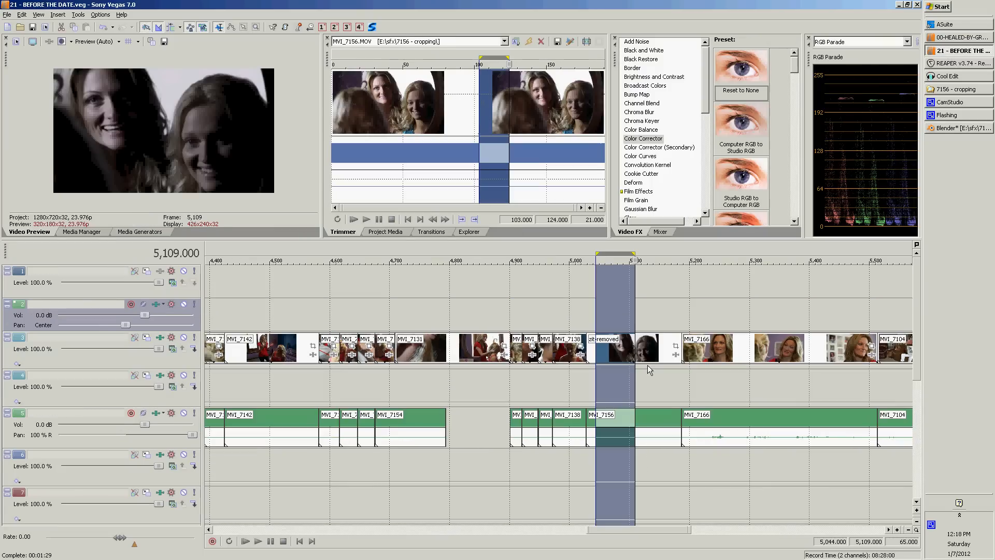
{"action": "double_click", "coordinate": [629, 357]}
{"action": "right_click", "coordinate": [627, 347]}
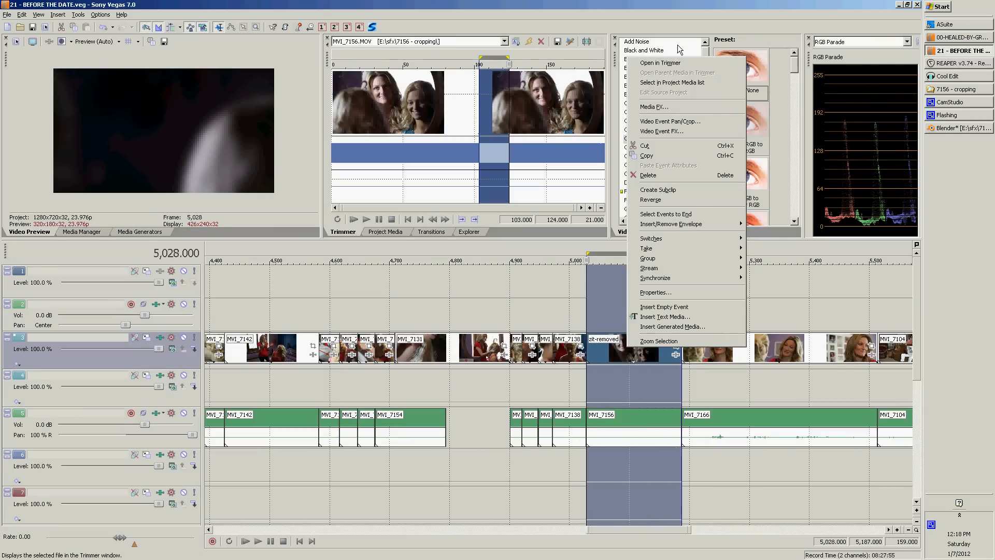
{"action": "left_click", "coordinate": [666, 62]}
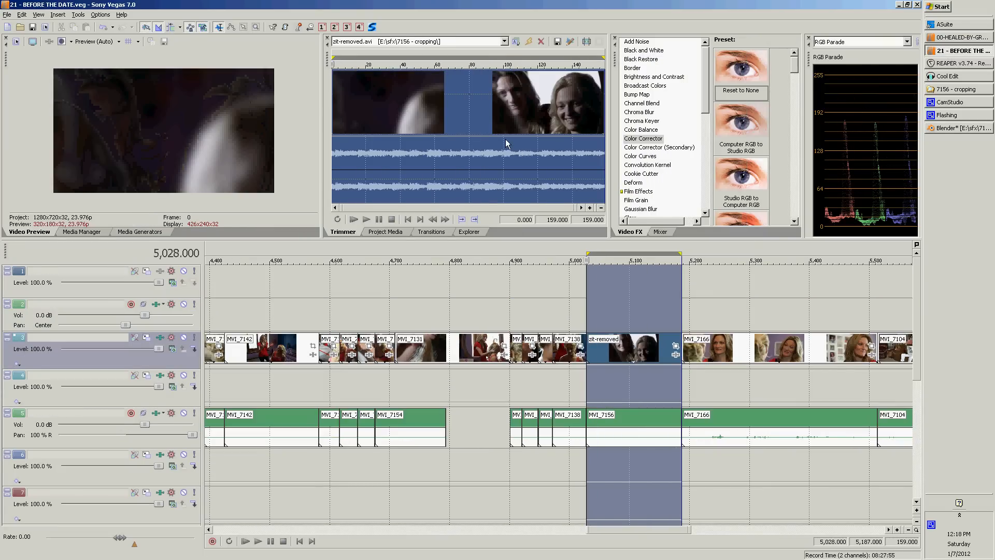
{"action": "left_click", "coordinate": [637, 352]}
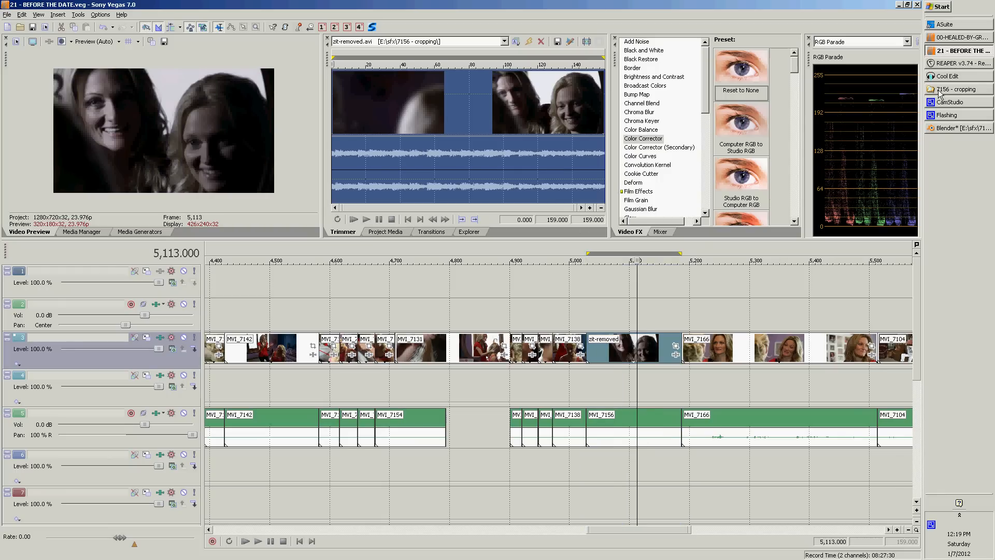
{"action": "left_click", "coordinate": [633, 352]}
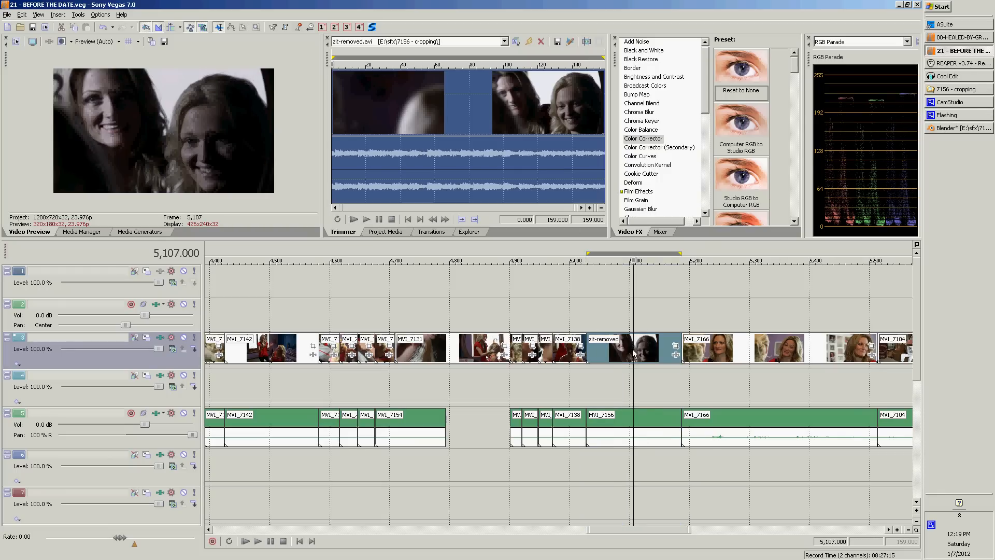
Step: Switch back to Blender and go to frame 99 to examine the tracked forehead in the mirror reflection
{"action": "left_click", "coordinate": [946, 130]}
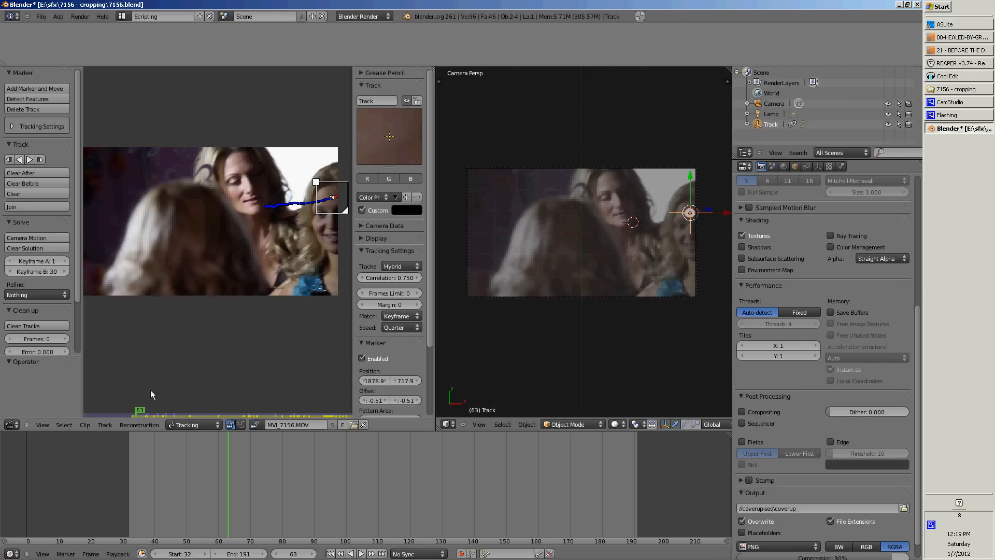
{"action": "mouse_move", "coordinate": [238, 481]}
{"action": "left_mouse_down"}
{"action": "mouse_move", "coordinate": [201, 477]}
{"action": "mouse_move", "coordinate": [268, 478]}
{"action": "mouse_move", "coordinate": [148, 456]}
{"action": "mouse_move", "coordinate": [342, 487]}
{"action": "left_mouse_up"}
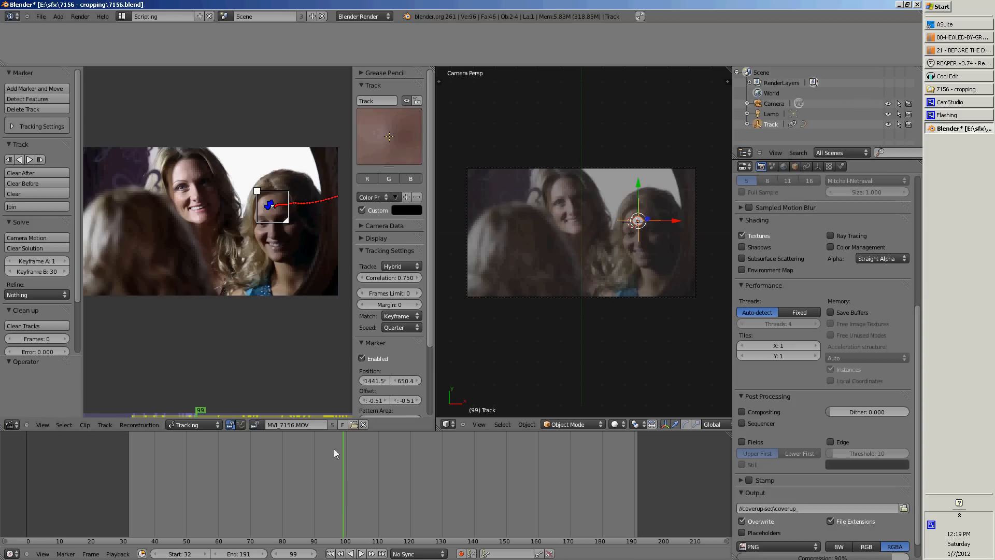
{"action": "scroll", "coordinate": [281, 222], "scroll_direction": "up", "scroll_amount": 6}
{"action": "middle_click_drag", "start_coordinate": [225, 235], "coordinate": [66, 223]}
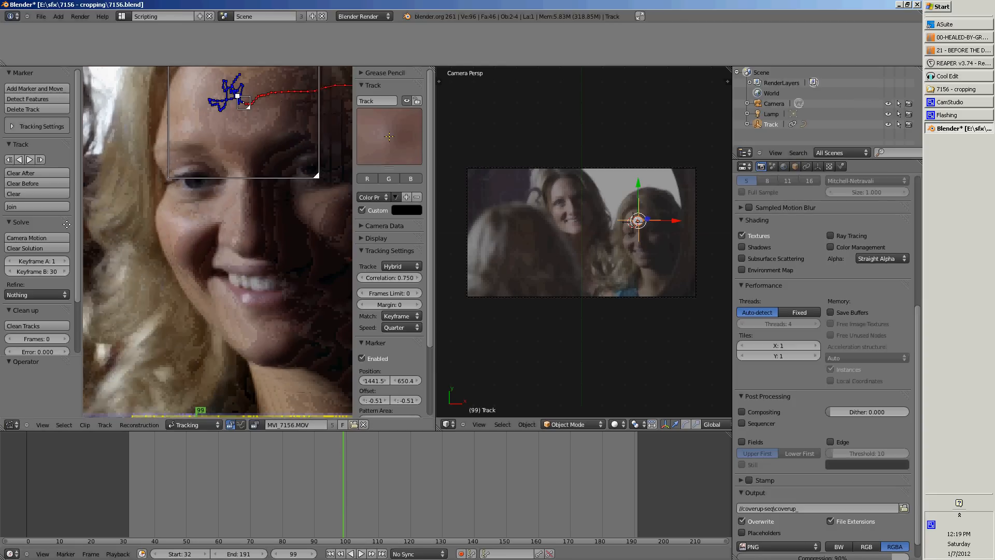
Step: Try placing a tracking marker between the nose and upper lip at frame 99, and delete it again
{"action": "left_click", "coordinate": [244, 259], "text": "ctrl"}
{"action": "left_click_drag", "start_coordinate": [254, 260], "coordinate": [247, 257]}
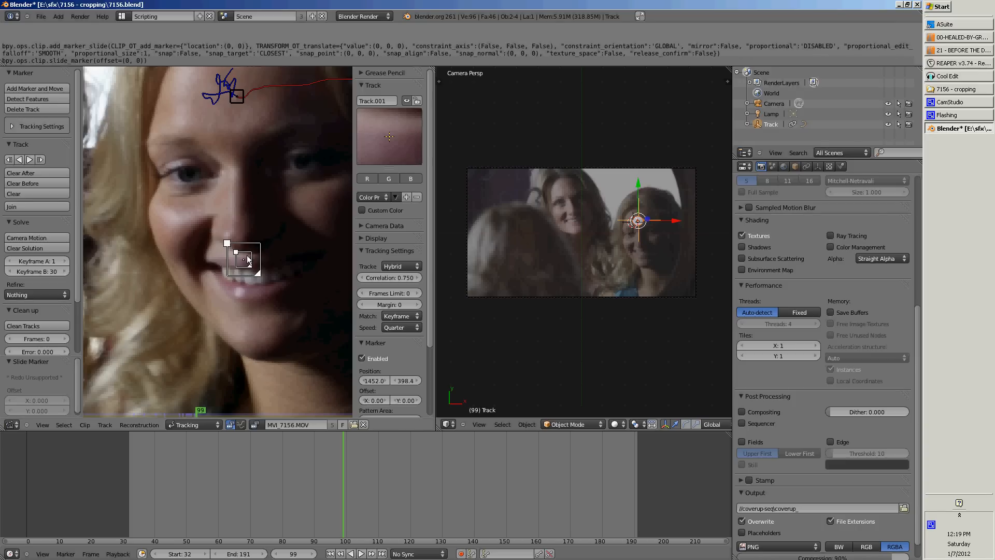
{"action": "key", "text": "x"}
{"action": "left_click", "coordinate": [240, 254]}
{"action": "scroll", "coordinate": [261, 149], "scroll_direction": "down", "scroll_amount": 1}
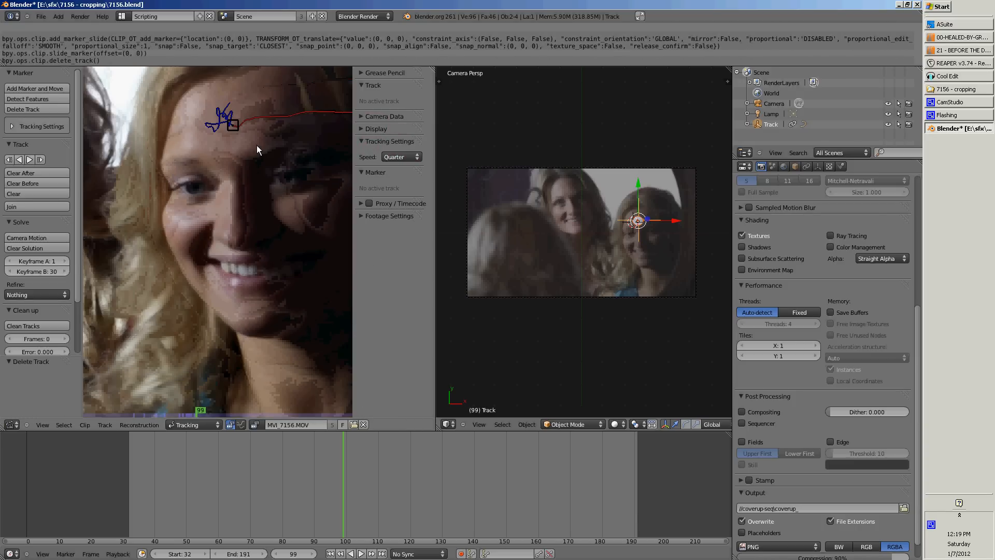
Step: Select the existing forehead track and scrub through the footage to frame 141 to check how it follows the spot
{"action": "left_click", "coordinate": [236, 129]}
{"action": "scroll", "coordinate": [256, 145], "scroll_direction": "down", "scroll_amount": 3}
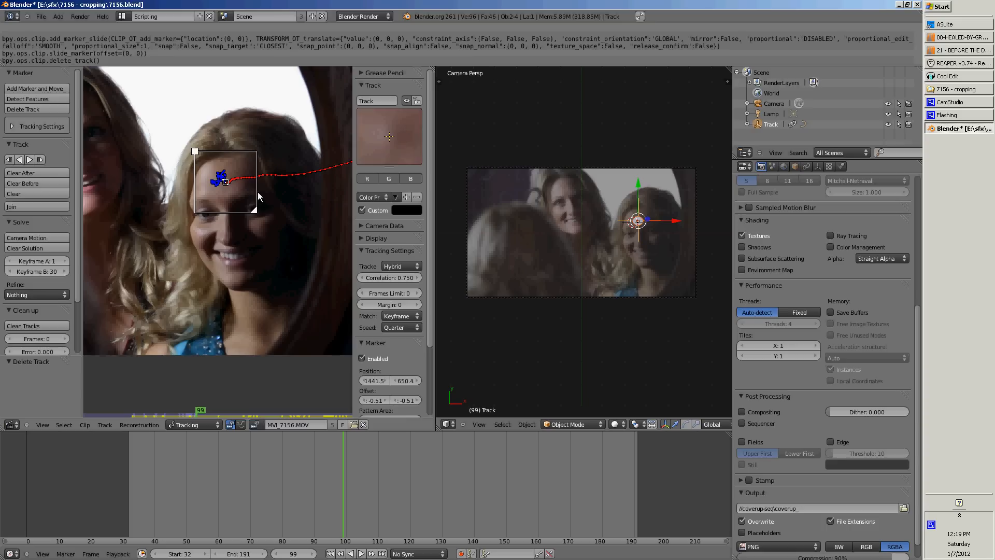
{"action": "scroll", "coordinate": [246, 202], "scroll_direction": "up", "scroll_amount": 3}
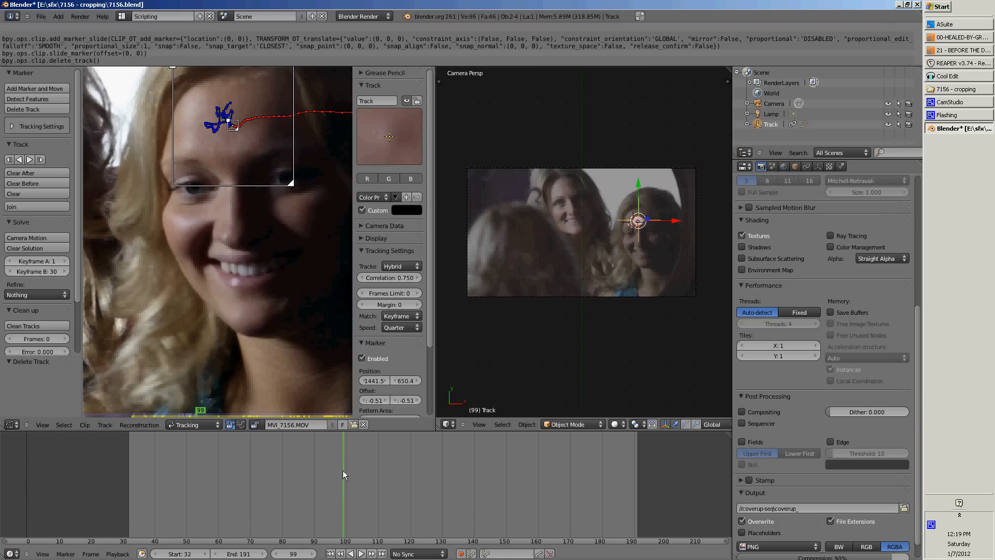
{"action": "left_click_drag", "start_coordinate": [346, 491], "coordinate": [355, 491]}
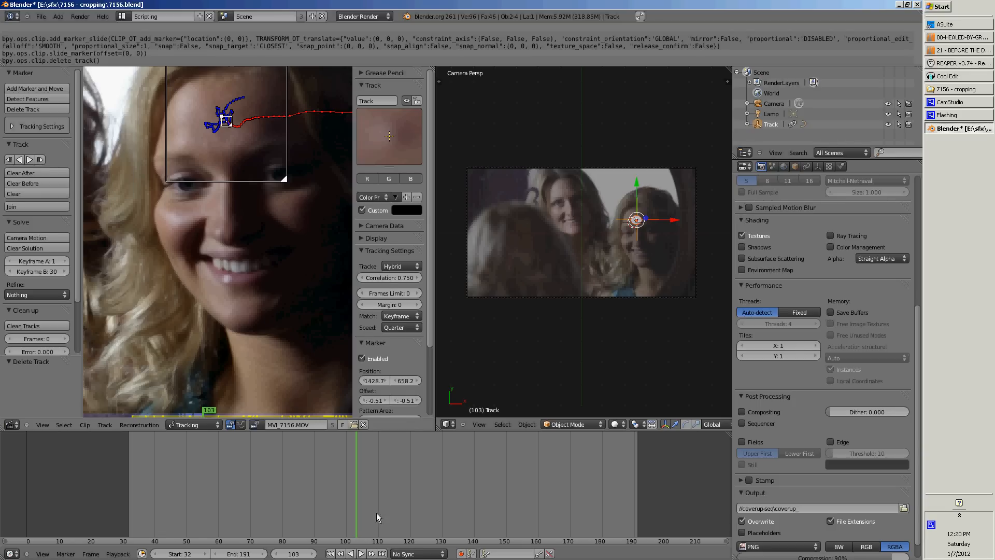
{"action": "left_click_drag", "start_coordinate": [374, 511], "coordinate": [284, 284]}
{"action": "mouse_move", "coordinate": [278, 506]}
{"action": "left_mouse_down"}
{"action": "mouse_move", "coordinate": [191, 496]}
{"action": "mouse_move", "coordinate": [489, 506]}
{"action": "mouse_move", "coordinate": [476, 504]}
{"action": "left_mouse_up"}
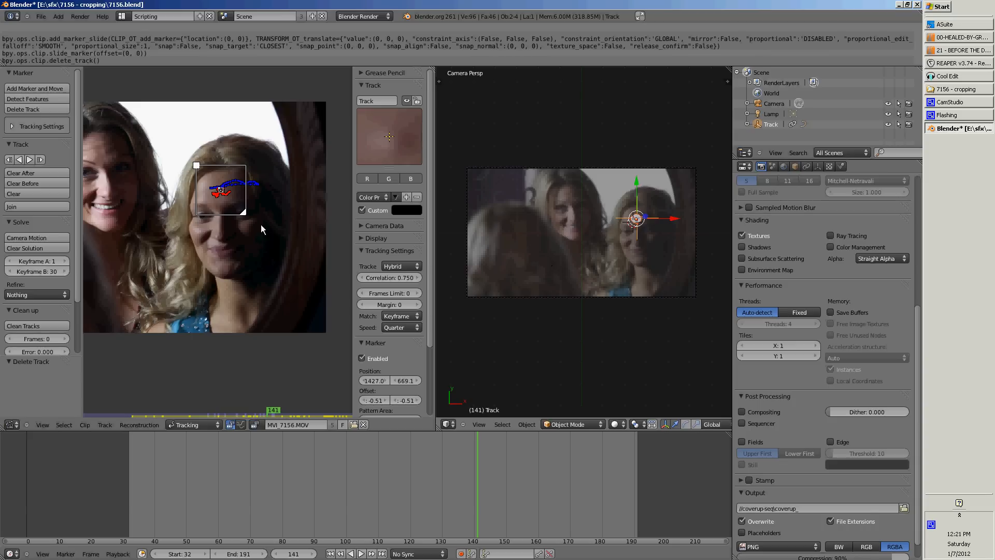
Step: Track the forehead marker forward one frame at a time from frame 141 to 145
{"action": "scroll", "coordinate": [238, 310], "scroll_direction": "down", "scroll_amount": 2}
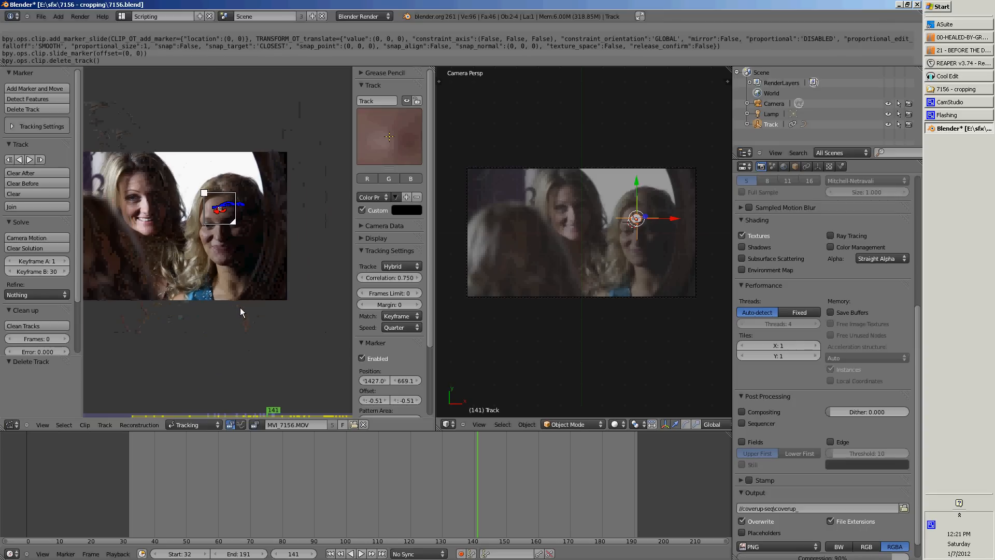
{"action": "middle_click_drag", "start_coordinate": [228, 311], "coordinate": [282, 311]}
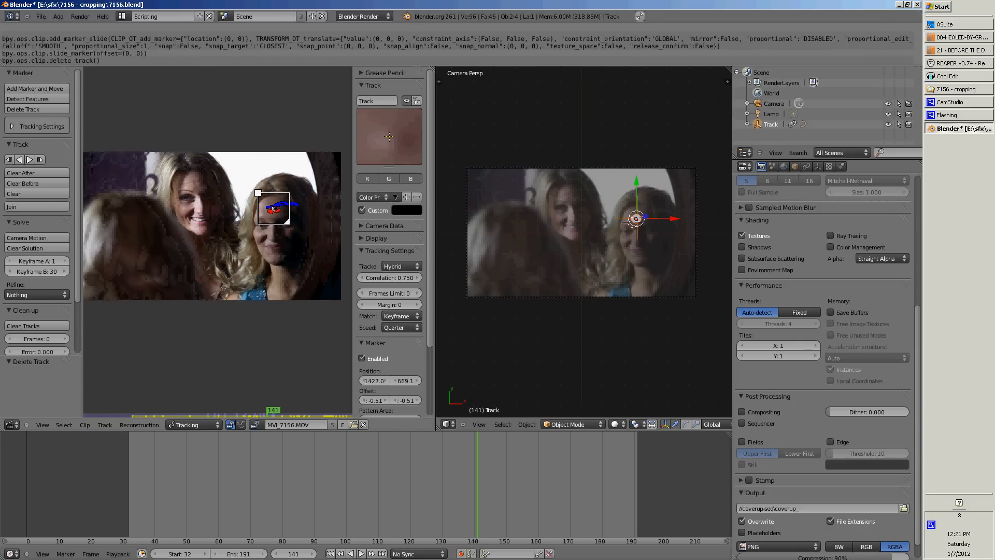
{"action": "scroll", "coordinate": [279, 318], "scroll_direction": "down", "scroll_amount": 1}
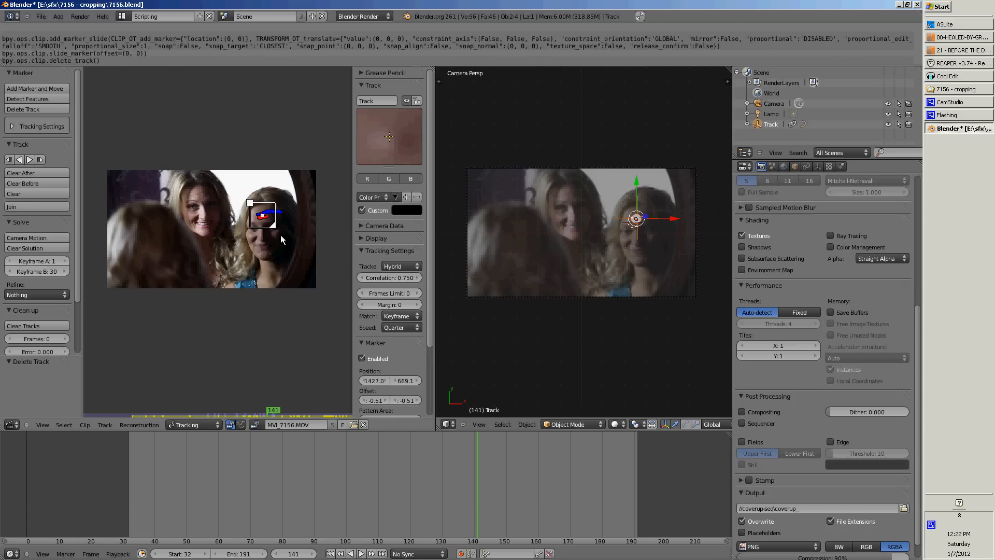
{"action": "scroll", "coordinate": [283, 234], "scroll_direction": "up", "scroll_amount": 6}
{"action": "middle_click_drag", "start_coordinate": [326, 235], "coordinate": [202, 279]}
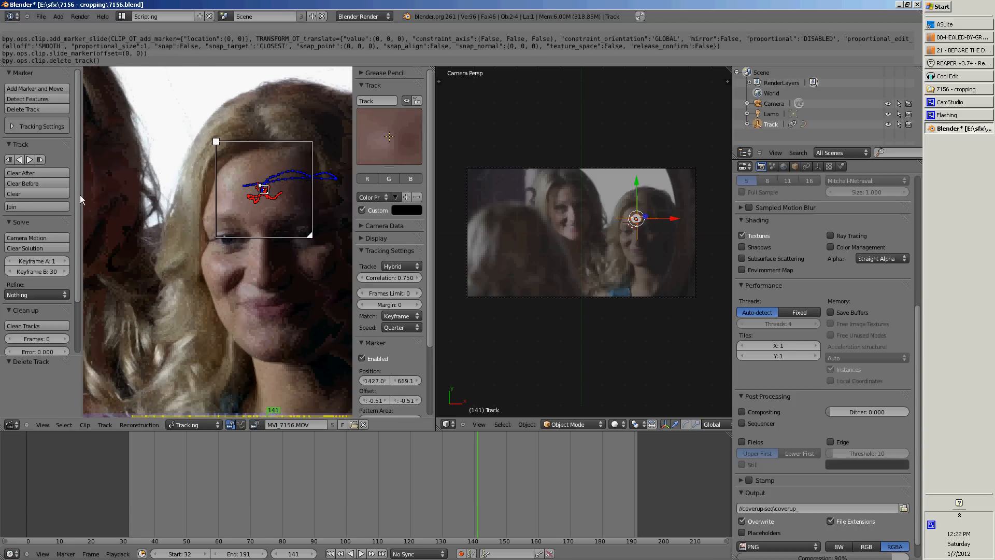
{"action": "left_click", "coordinate": [40, 160]}
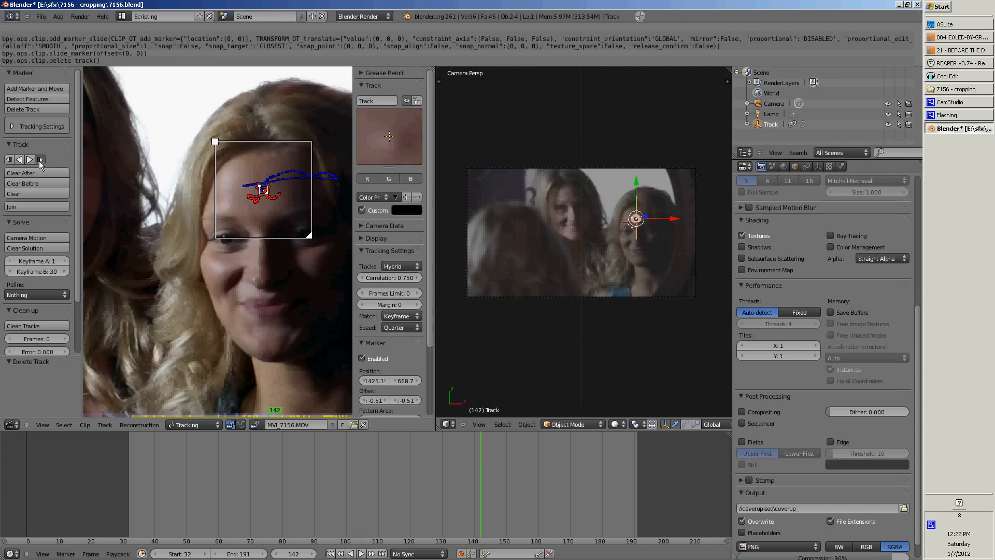
{"action": "left_click", "coordinate": [39, 160]}
{"action": "left_click", "coordinate": [39, 160]}
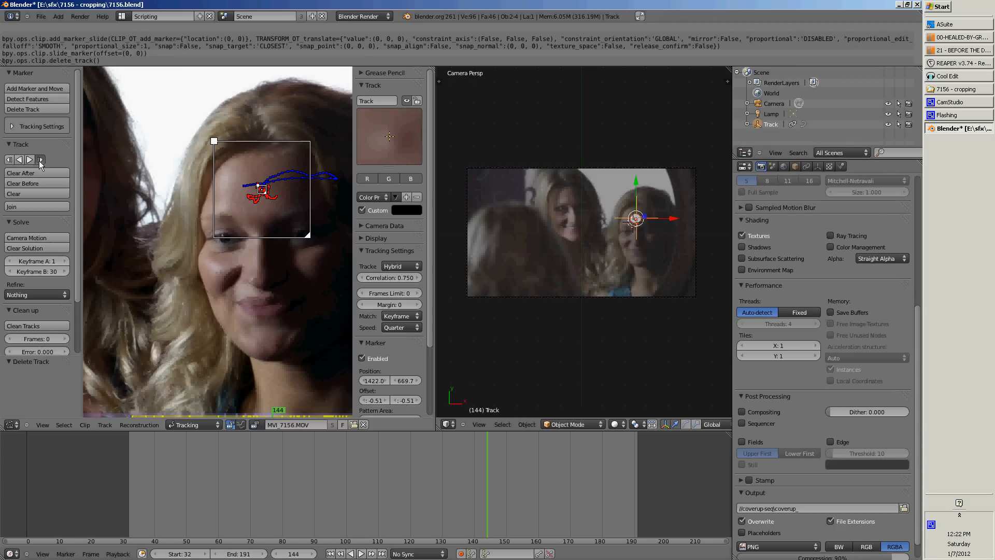
{"action": "left_click", "coordinate": [40, 160]}
Step: Manually reposition the marker at frame 145, trying it near the brow and settling it on the forehead spot
{"action": "key", "text": "g"}
{"action": "left_click", "coordinate": [270, 266]}
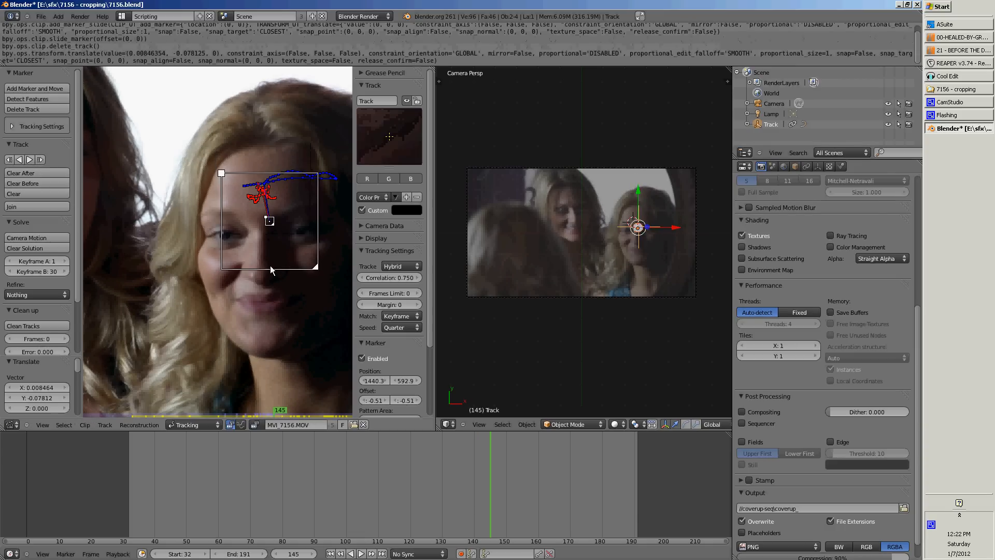
{"action": "key", "text": "g"}
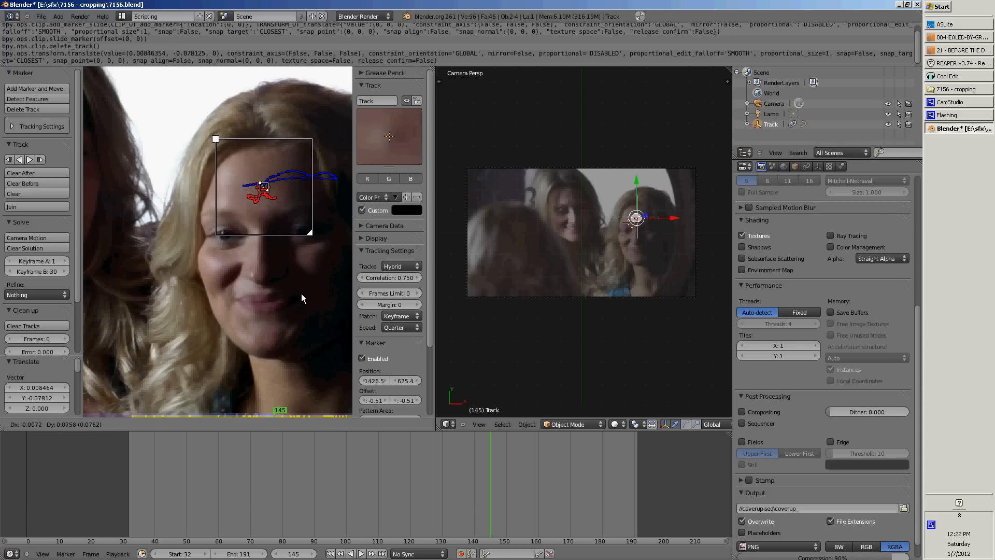
{"action": "left_click", "coordinate": [301, 293]}
{"action": "key", "text": "g"}
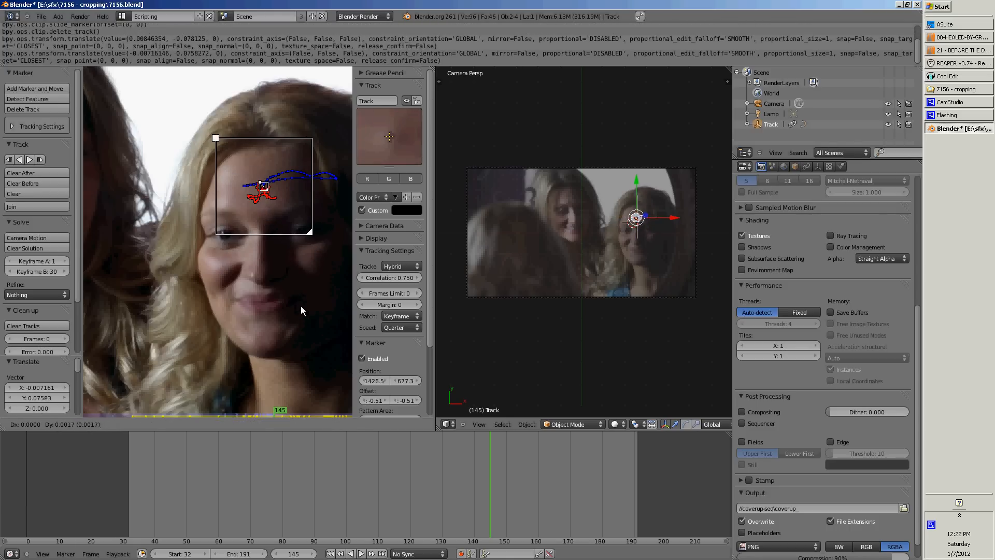
{"action": "left_click", "coordinate": [300, 306]}
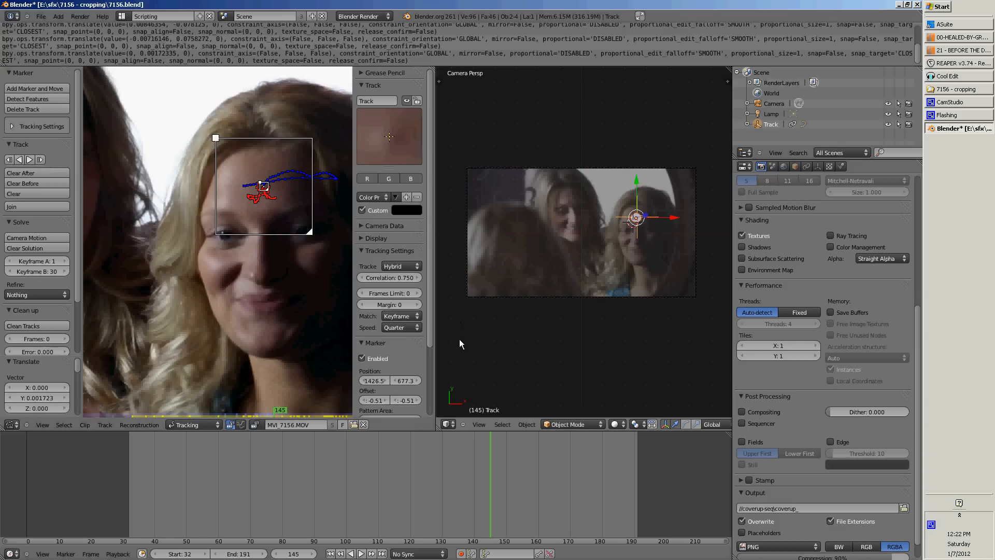
Step: Set the MVI_7156.MOV clip as the 3D viewport's background
{"action": "scroll", "coordinate": [251, 190], "scroll_direction": "down", "scroll_amount": 3}
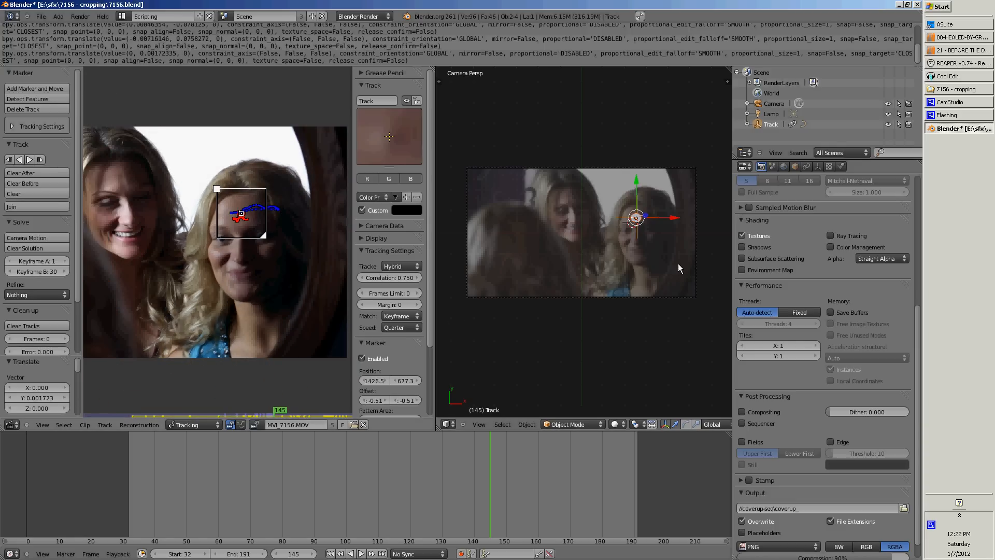
{"action": "scroll", "coordinate": [240, 299], "scroll_direction": "down", "scroll_amount": 1}
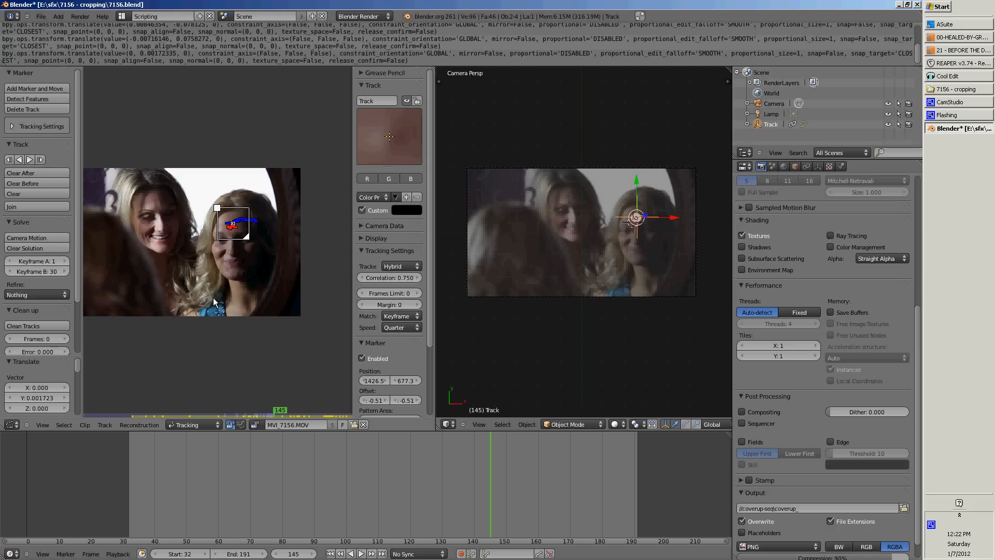
{"action": "middle_click_drag", "start_coordinate": [213, 298], "coordinate": [255, 260]}
{"action": "scroll", "coordinate": [77, 288], "scroll_direction": "down", "scroll_amount": 3}
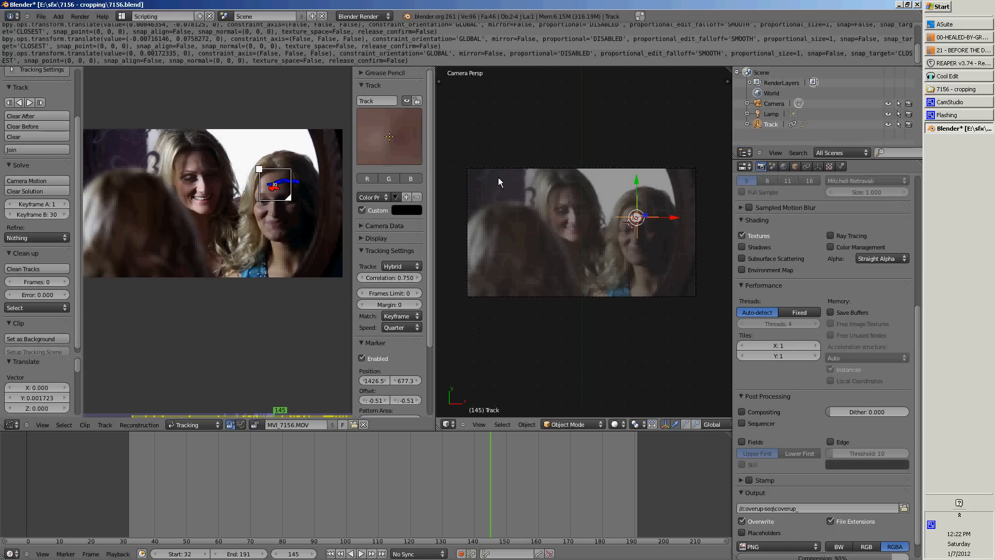
{"action": "left_click", "coordinate": [44, 340]}
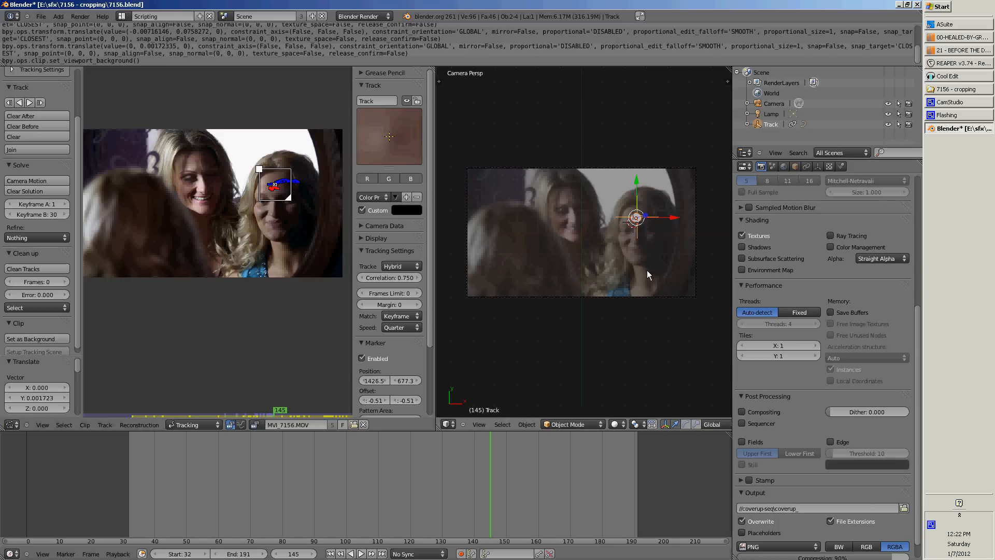
Step: Switch the movie clip editor from Tracking to Reconstruction mode
{"action": "left_click", "coordinate": [203, 423]}
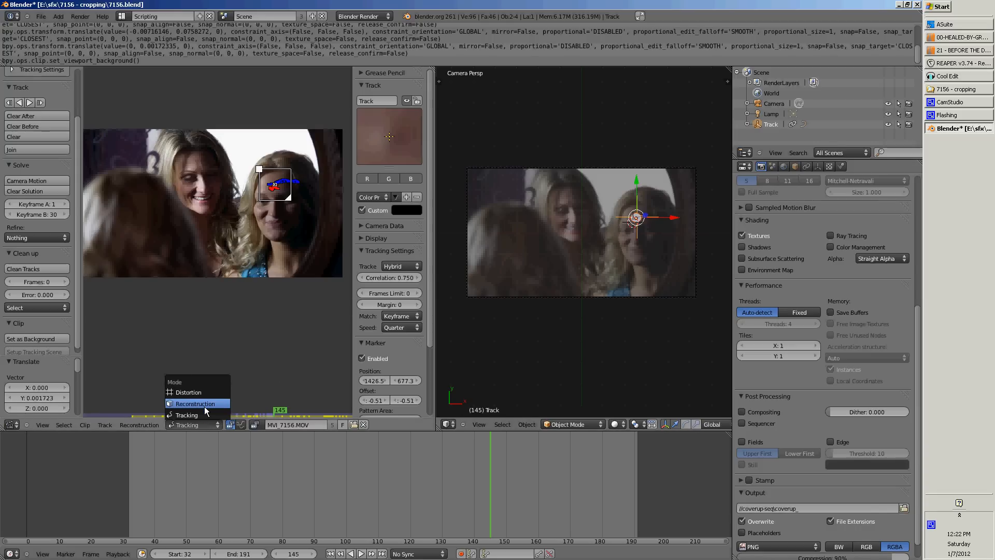
{"action": "left_click", "coordinate": [204, 405]}
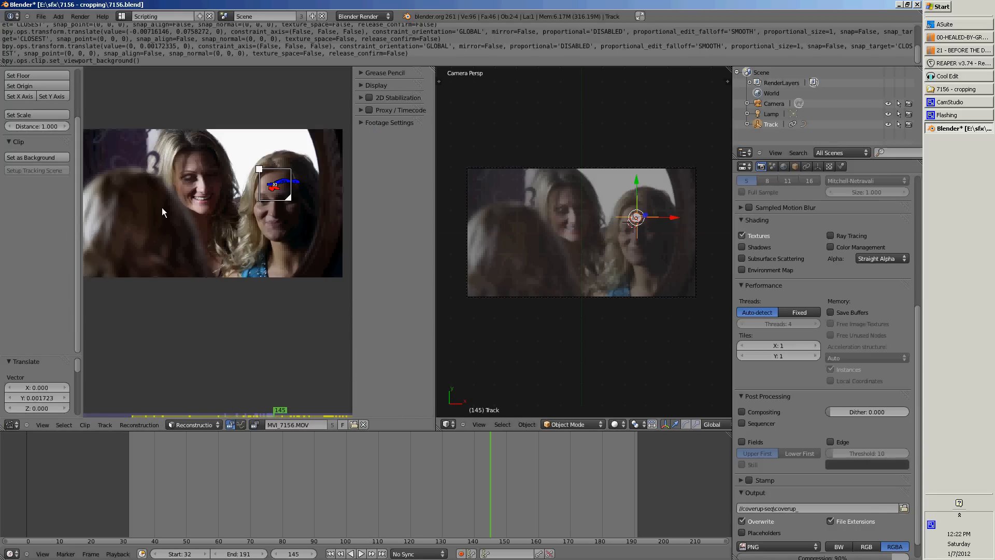
{"action": "scroll", "coordinate": [28, 236], "scroll_direction": "up", "scroll_amount": 3}
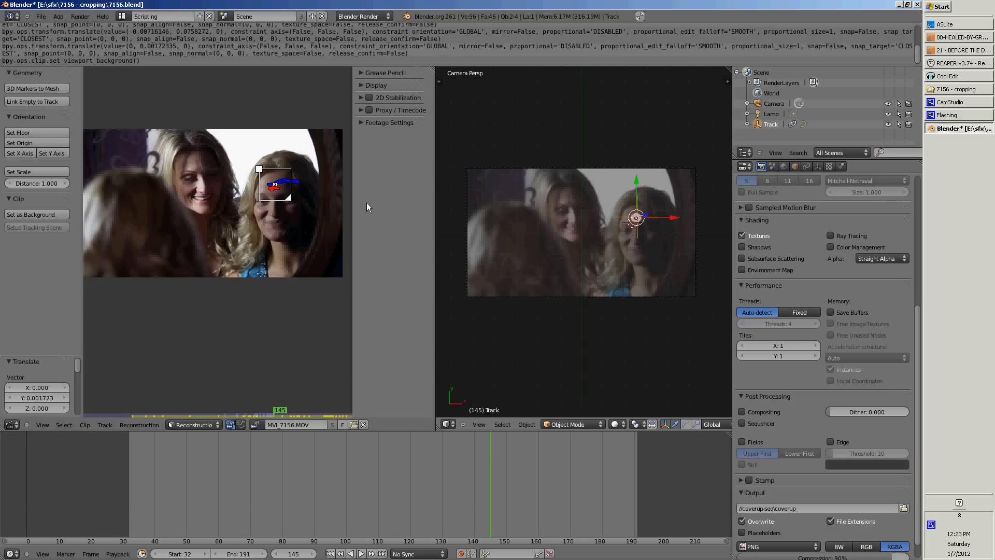
Step: Link a new empty to the forehead track, show its object constraints and select the empty in the camera view
{"action": "left_click", "coordinate": [44, 103]}
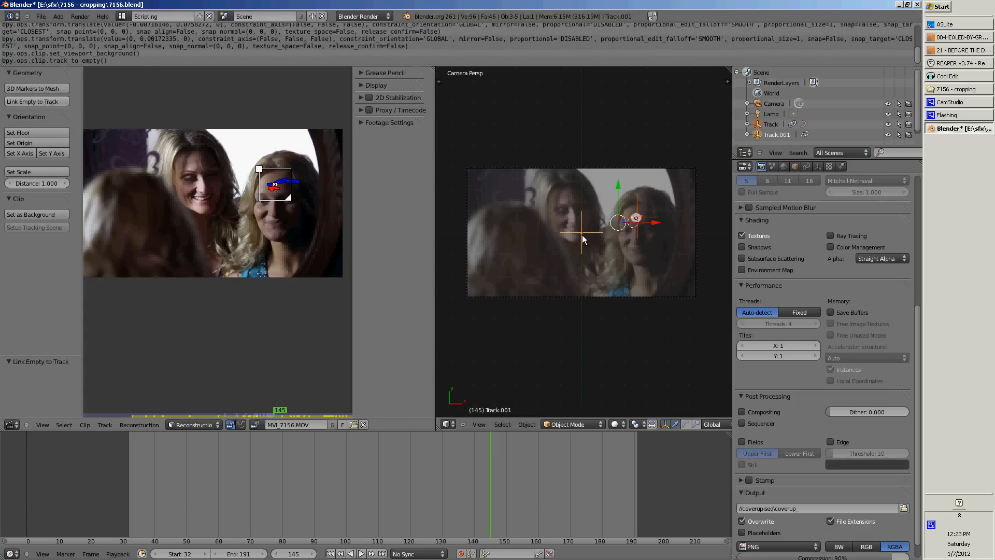
{"action": "scroll", "coordinate": [588, 242], "scroll_direction": "up", "scroll_amount": 4}
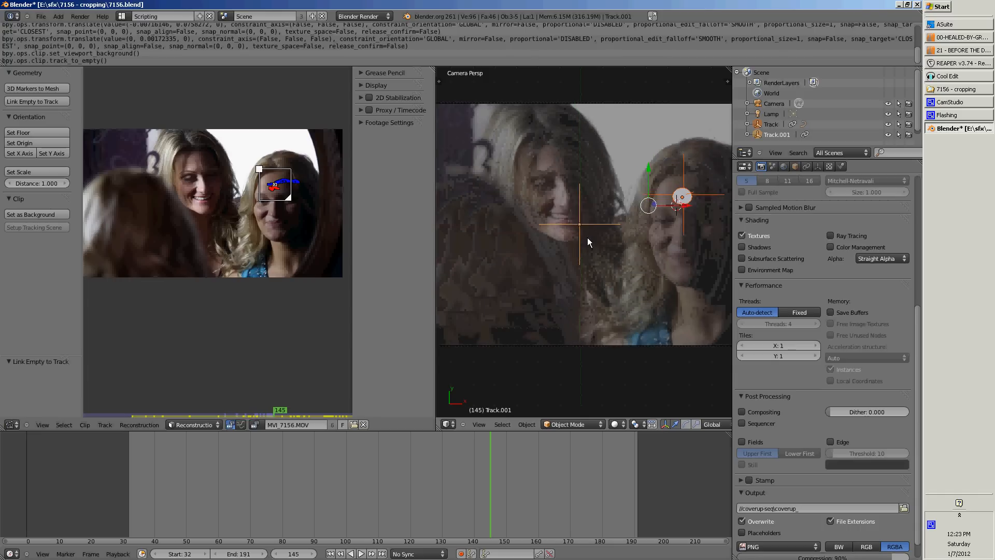
{"action": "scroll", "coordinate": [588, 241], "scroll_direction": "up", "scroll_amount": 1}
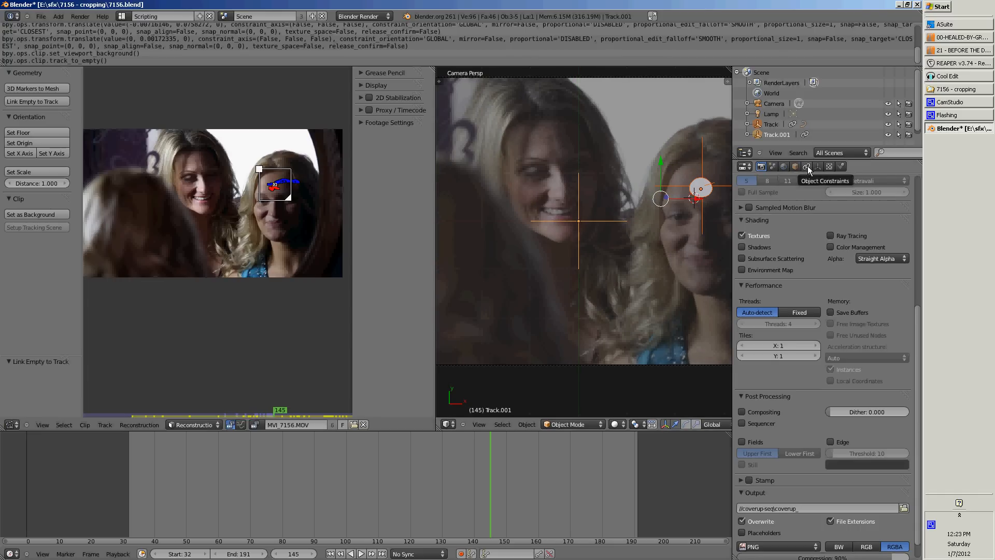
{"action": "left_click", "coordinate": [807, 166]}
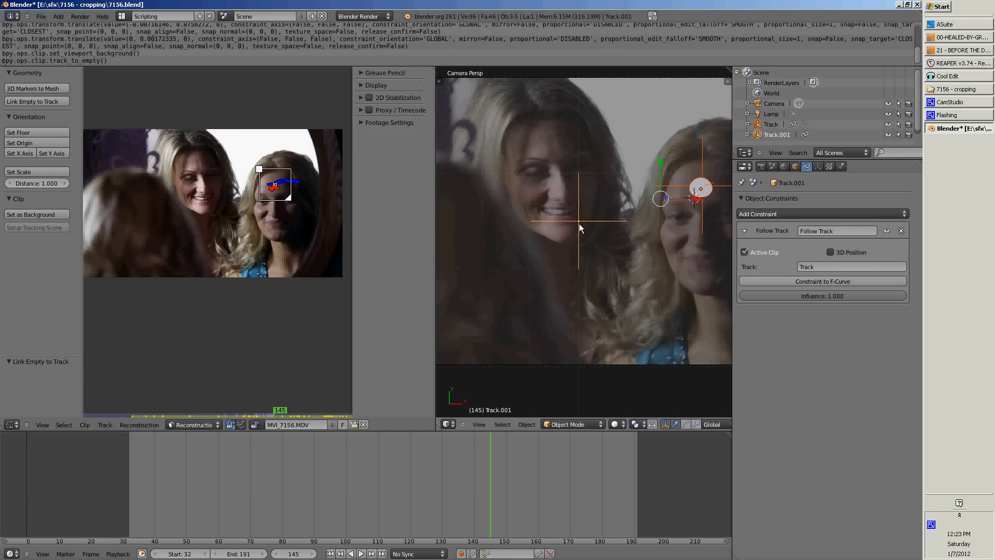
{"action": "right_click", "coordinate": [579, 222]}
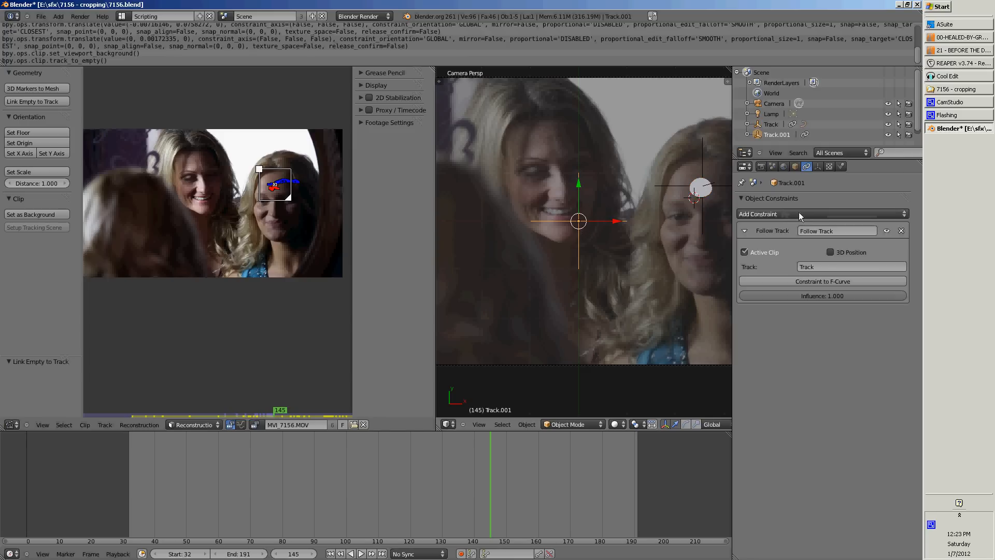
Step: Try the new empty's Follow Track constraint with Active Clip off and 3D Position on, and restore both options
{"action": "left_click", "coordinate": [745, 252]}
{"action": "left_click", "coordinate": [831, 252]}
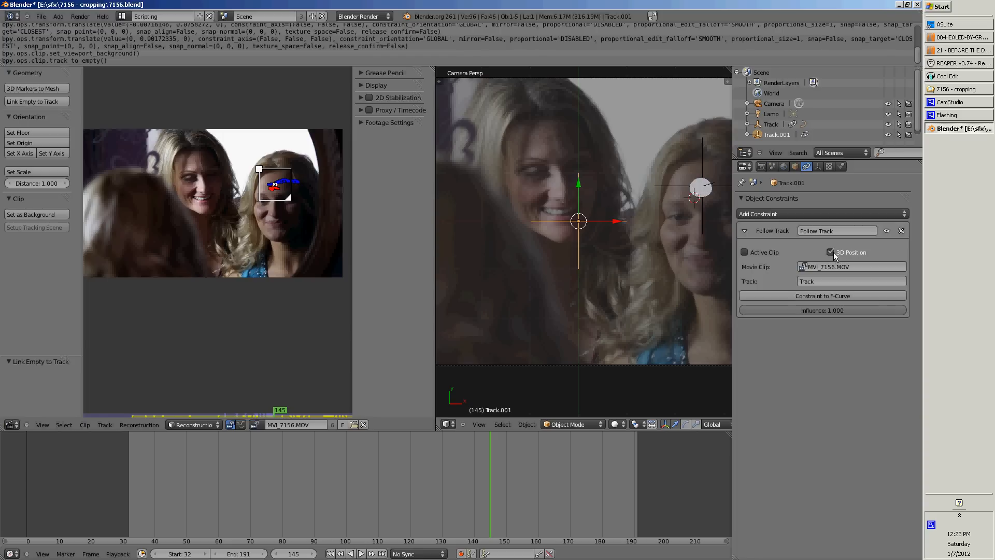
{"action": "left_click", "coordinate": [832, 251]}
{"action": "left_click", "coordinate": [750, 254]}
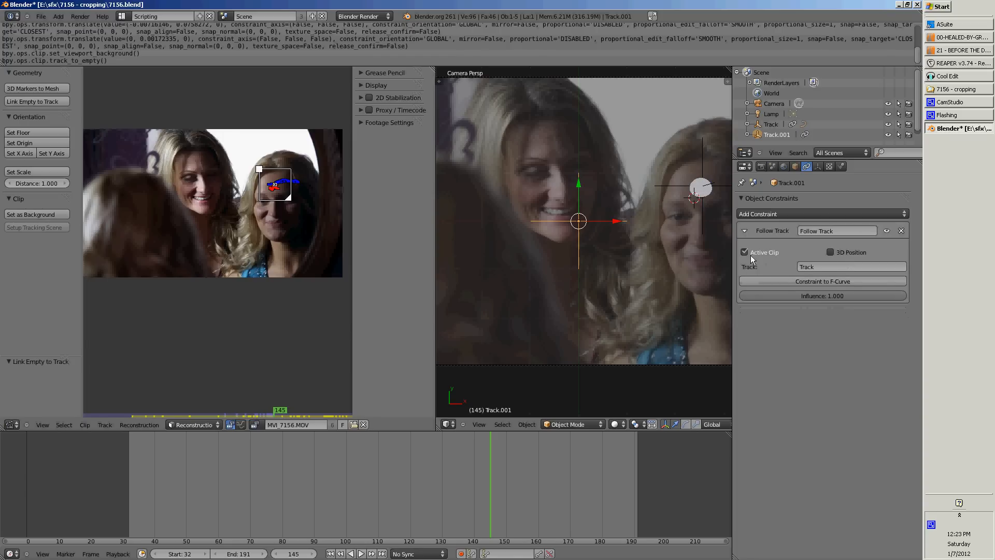
Step: Disable Active Clip on the constraint to follow the MVI_7156.MOV clip, compare the empty with the tracked spot, and re-enable the option
{"action": "left_click", "coordinate": [750, 253]}
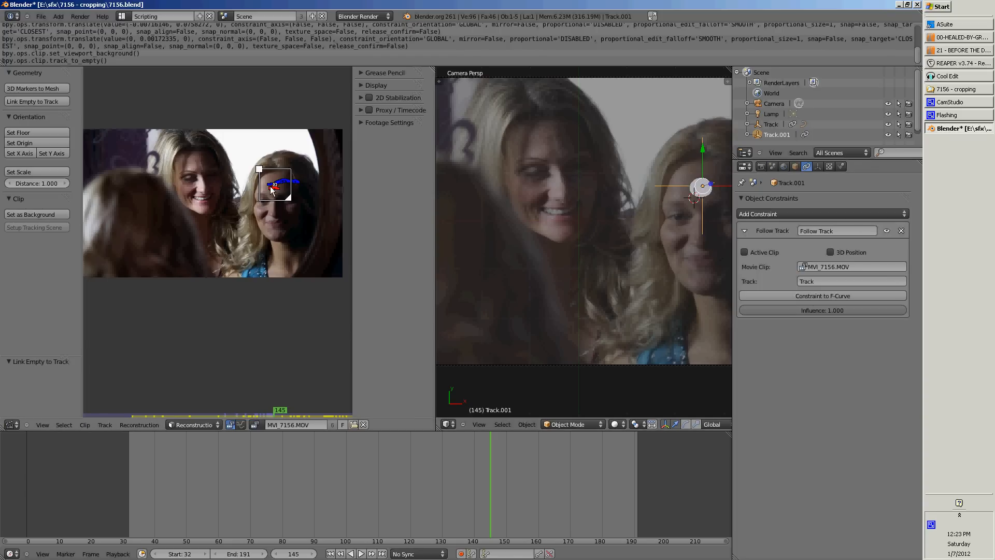
{"action": "scroll", "coordinate": [270, 185], "scroll_direction": "down", "scroll_amount": 2}
{"action": "scroll", "coordinate": [650, 217], "scroll_direction": "down", "scroll_amount": 2}
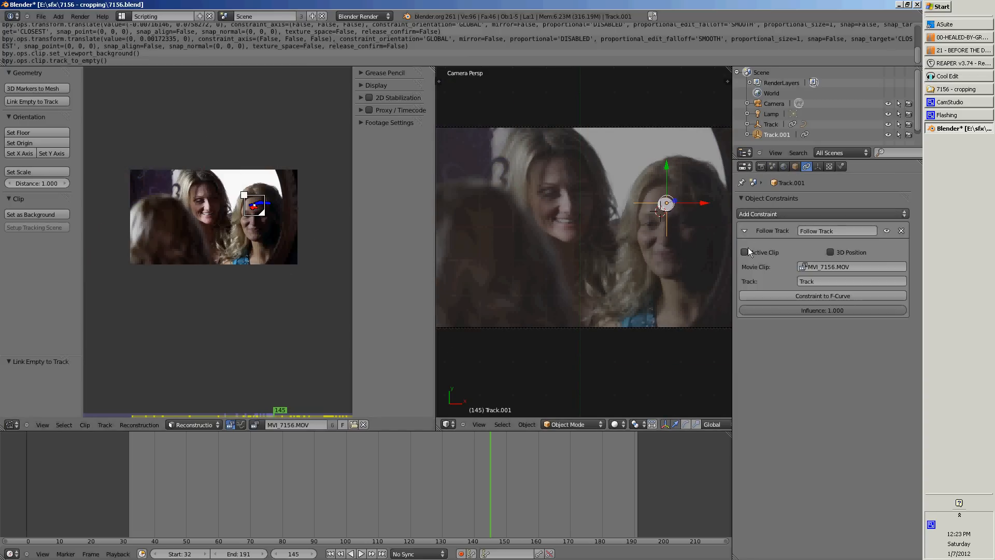
{"action": "left_click", "coordinate": [745, 252]}
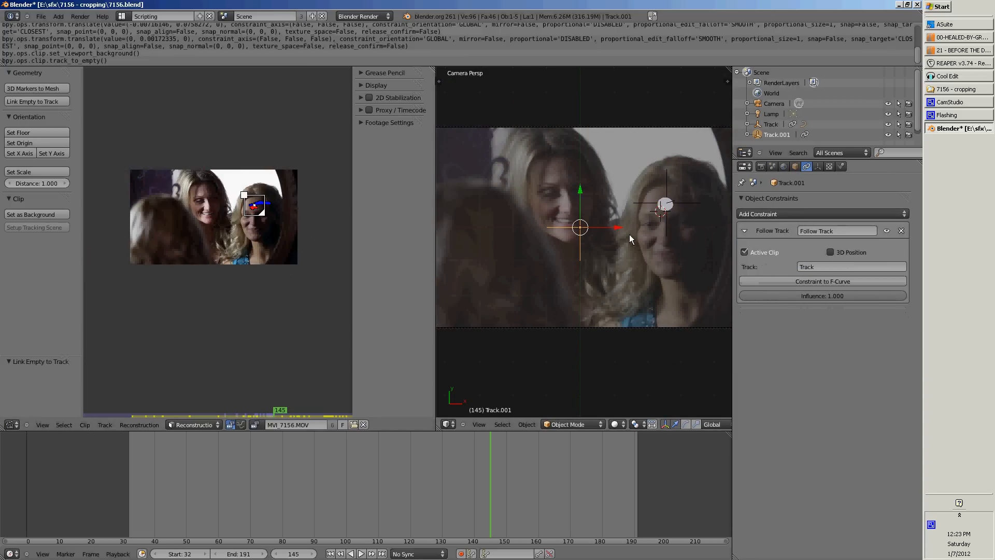
Step: Delete the newly linked empty and select the original tracking empty on the forehead
{"action": "key", "text": "x"}
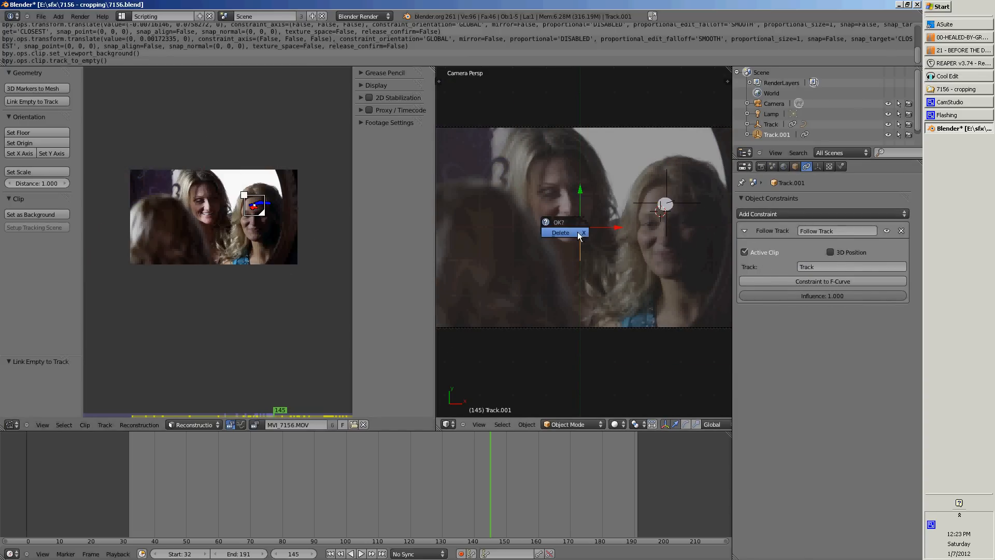
{"action": "left_click", "coordinate": [580, 232]}
{"action": "right_click", "coordinate": [666, 204]}
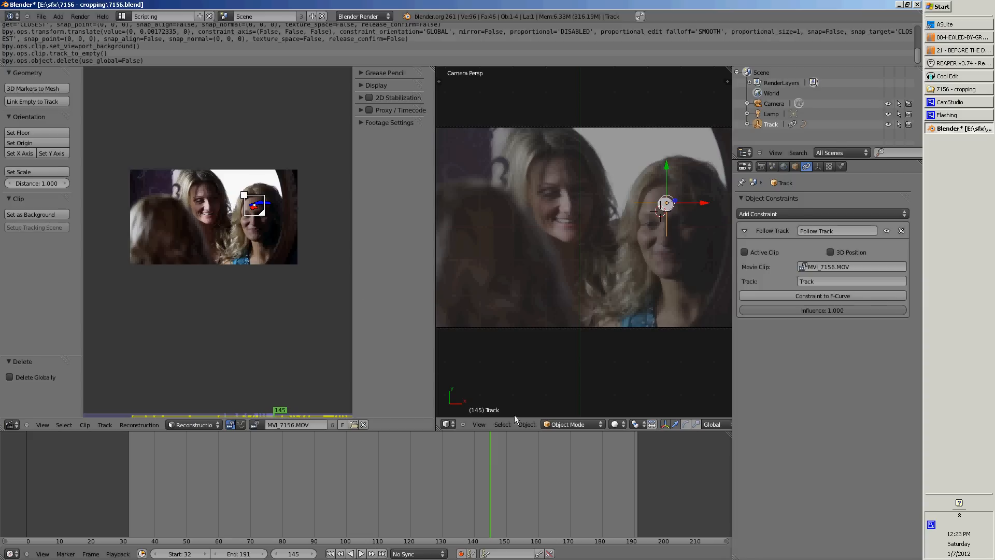
Step: Scrub the timeline back and forth between frames 166 and 131, stopping at 160, to check how the empty follows the forehead
{"action": "left_click", "coordinate": [534, 490]}
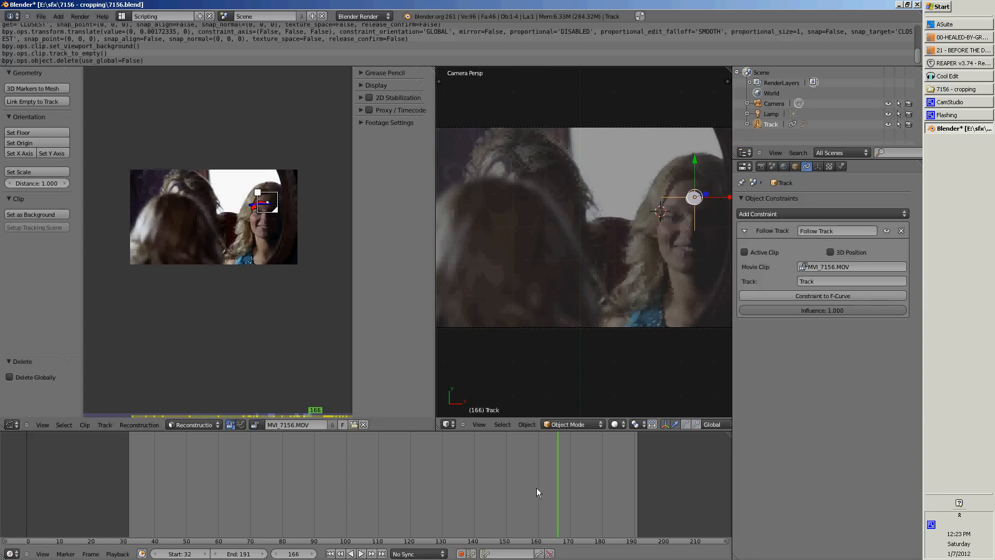
{"action": "left_click_drag", "start_coordinate": [574, 488], "coordinate": [446, 490]}
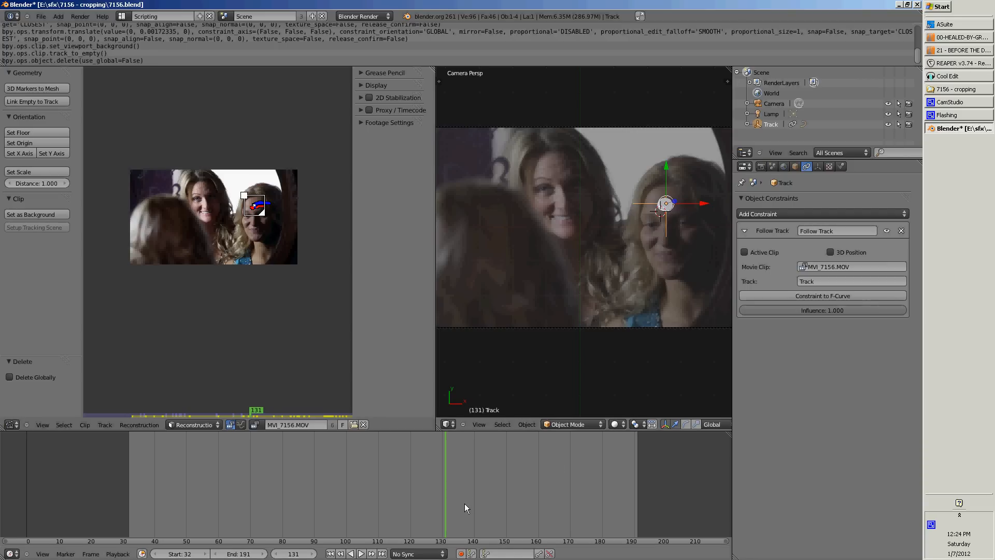
{"action": "left_click_drag", "start_coordinate": [464, 503], "coordinate": [535, 499]}
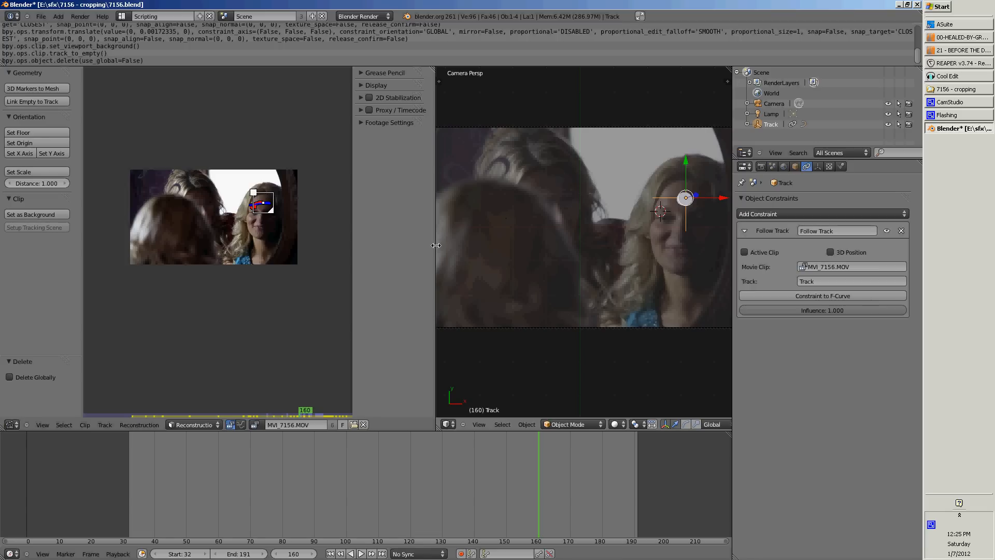
Step: Widen the 3D view, frame the woman's face in camera view and select the white Bezier circle on her forehead
{"action": "left_click_drag", "start_coordinate": [435, 244], "coordinate": [376, 240]}
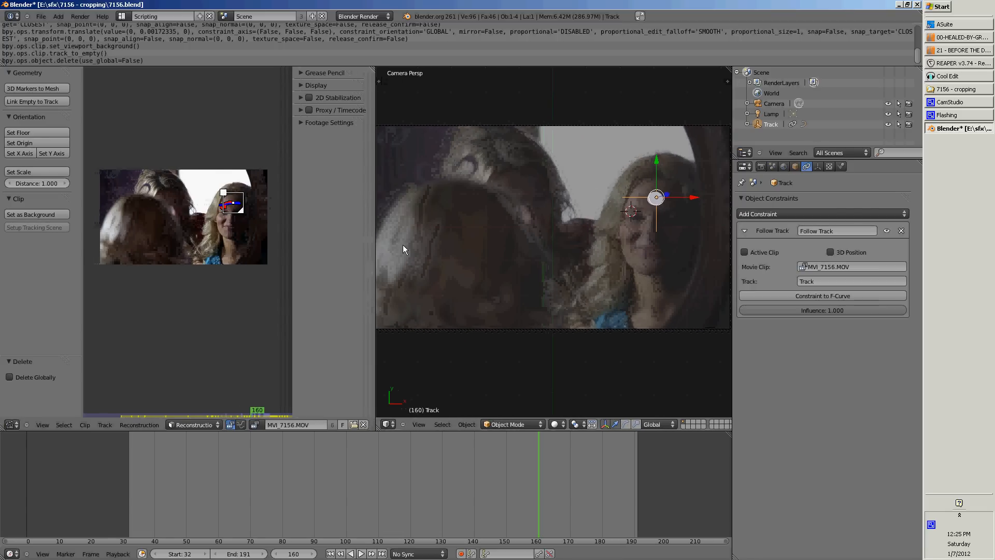
{"action": "scroll", "coordinate": [570, 264], "scroll_direction": "down", "scroll_amount": 1}
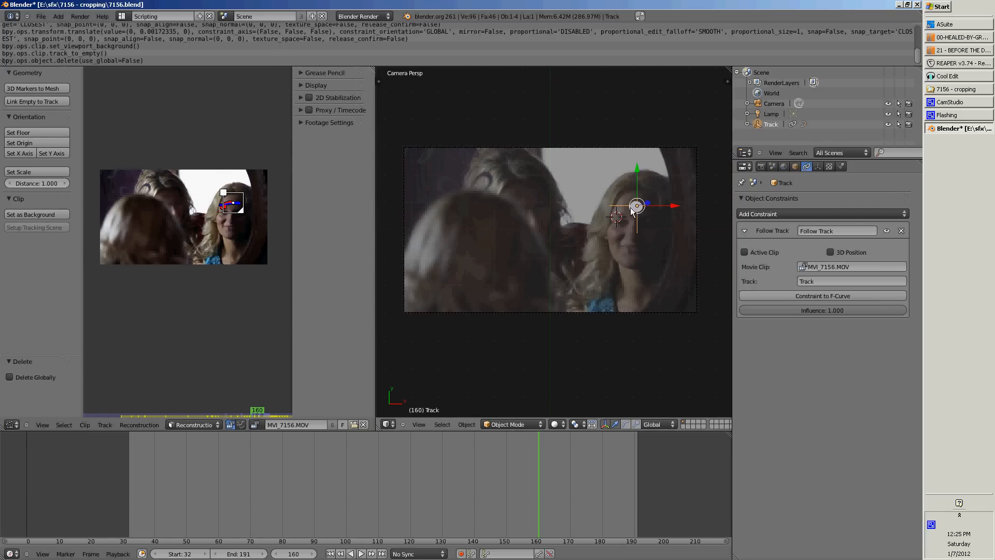
{"action": "middle_click_drag", "start_coordinate": [659, 229], "coordinate": [590, 243]}
{"action": "key", "text": "KP_0"}
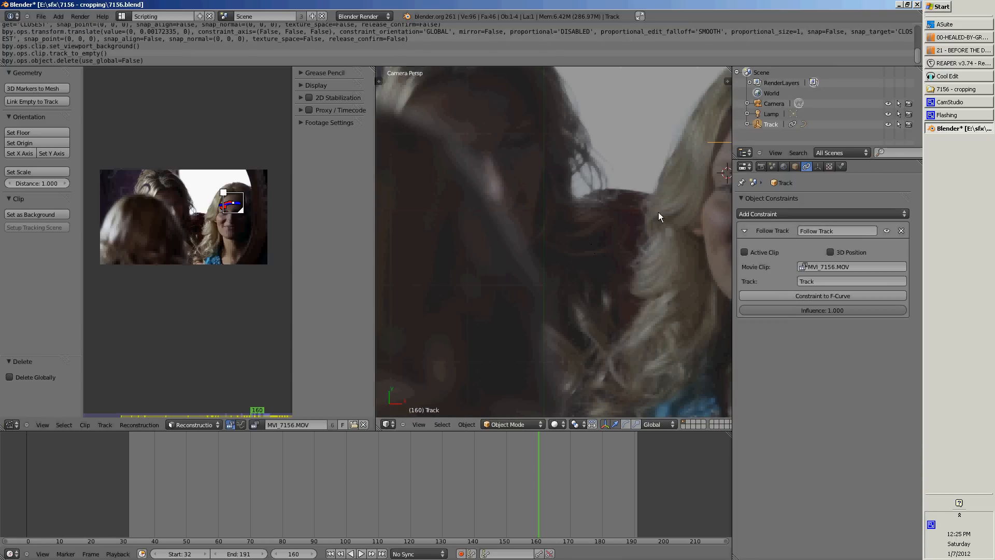
{"action": "middle_click_drag", "start_coordinate": [658, 213], "coordinate": [451, 258], "text": "shift"}
{"action": "right_click", "coordinate": [563, 199]}
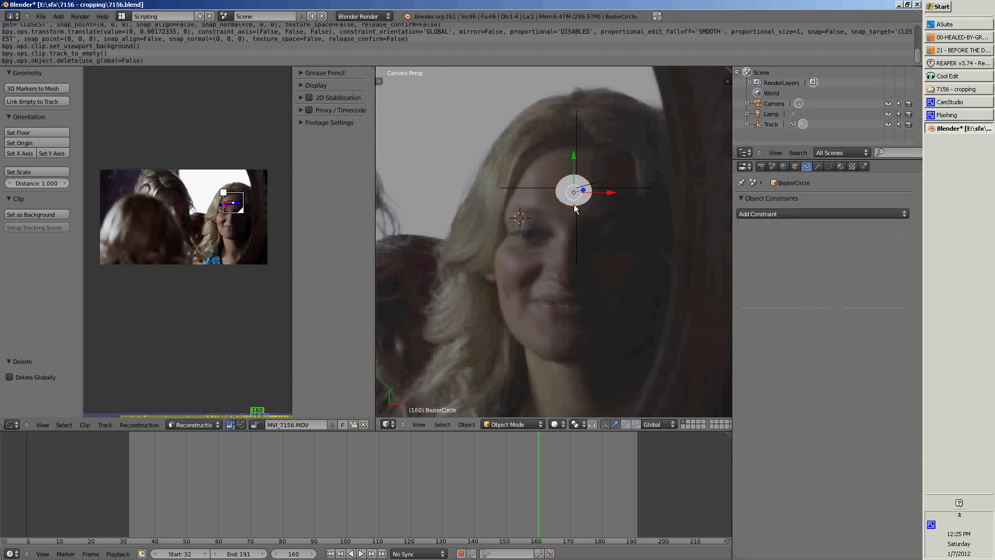
{"action": "key", "text": "super"}
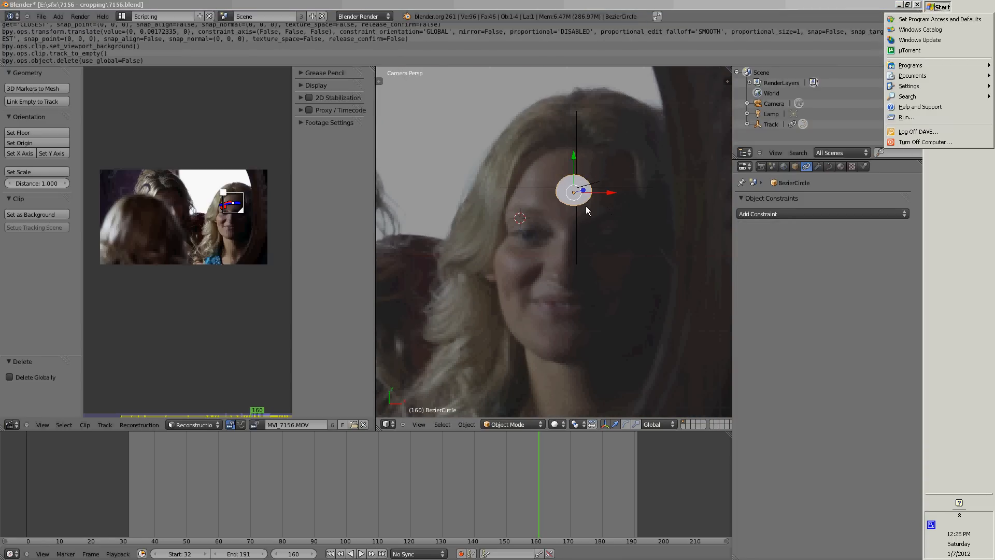
{"action": "key", "text": "Escape"}
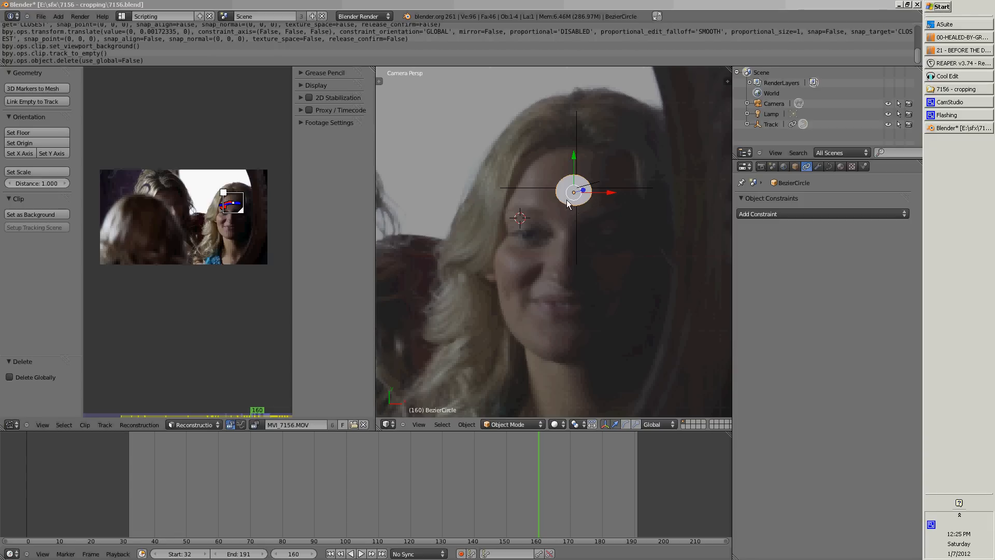
Step: Show the circle in wireframe and toggle Edit Mode on and off to examine its Bezier control points
{"action": "key", "text": "z"}
{"action": "scroll", "coordinate": [580, 215], "scroll_direction": "up", "scroll_amount": 2}
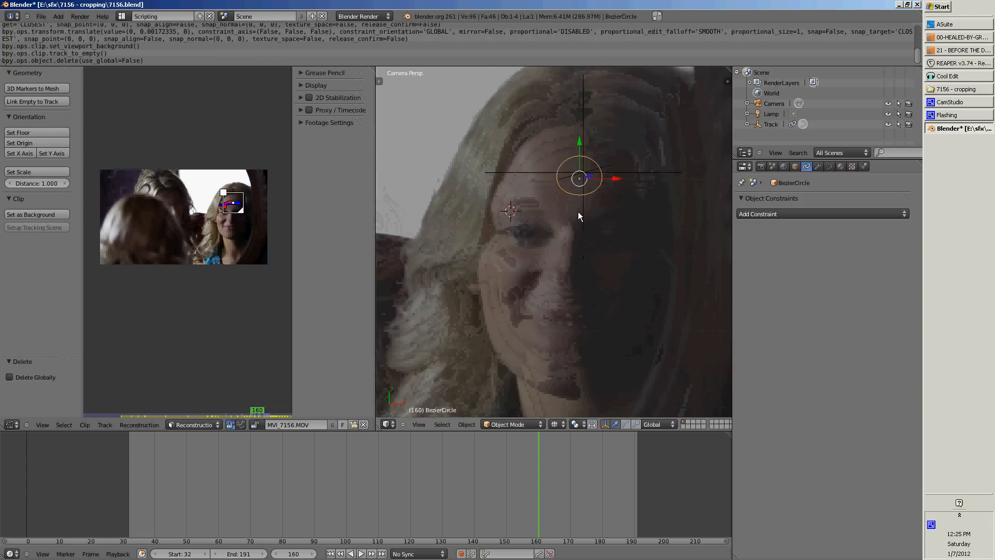
{"action": "key", "text": "Tab"}
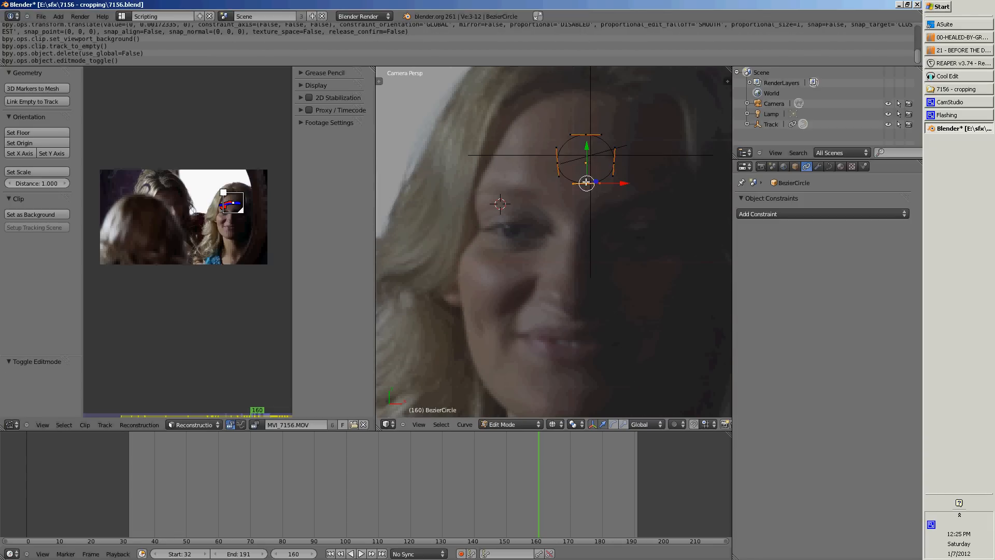
{"action": "key", "text": "Tab"}
{"action": "key", "text": "Tab"}
{"action": "key", "text": "Tab"}
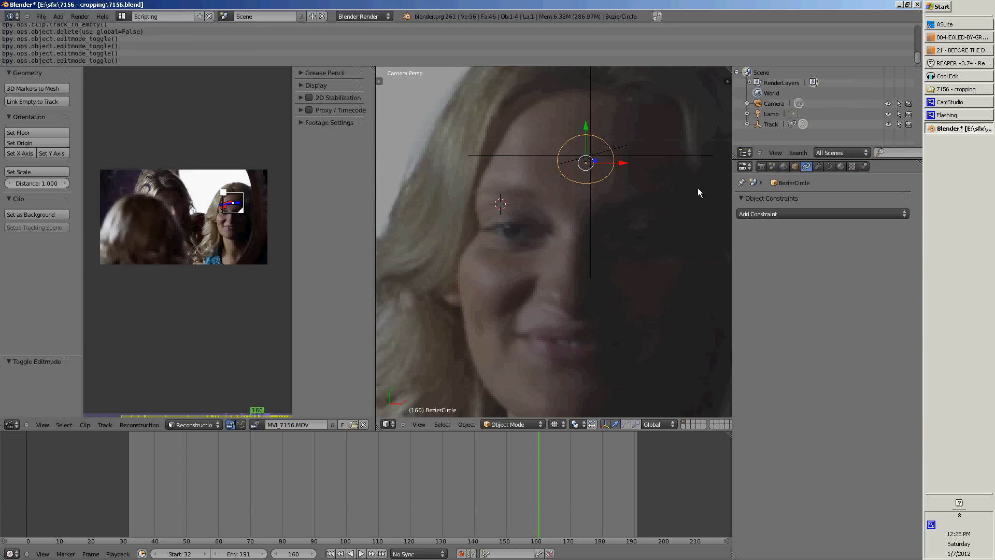
Step: Try the circle's curve shape as 3D, return the viewport to solid shading, and set the shape back to 2D
{"action": "left_click", "coordinate": [829, 165]}
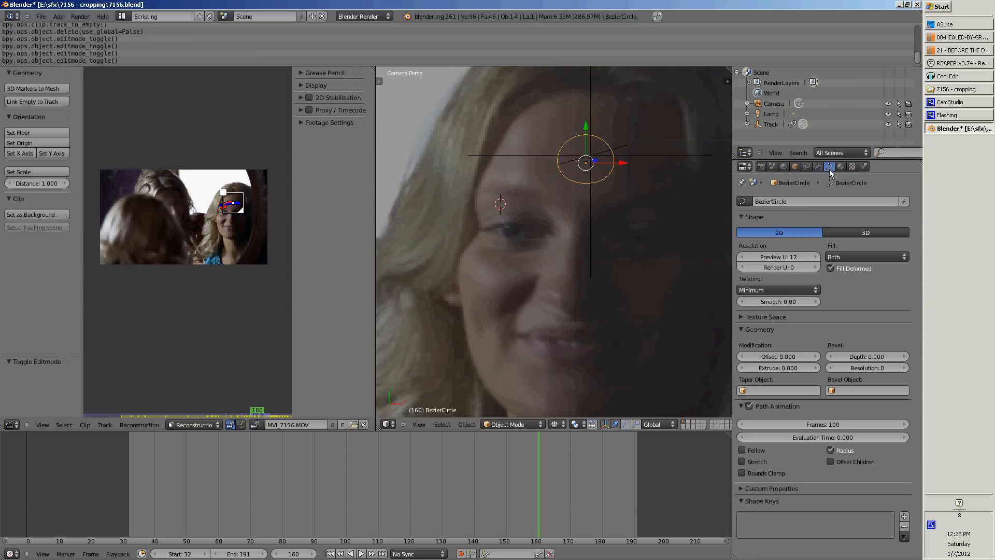
{"action": "left_click", "coordinate": [835, 232]}
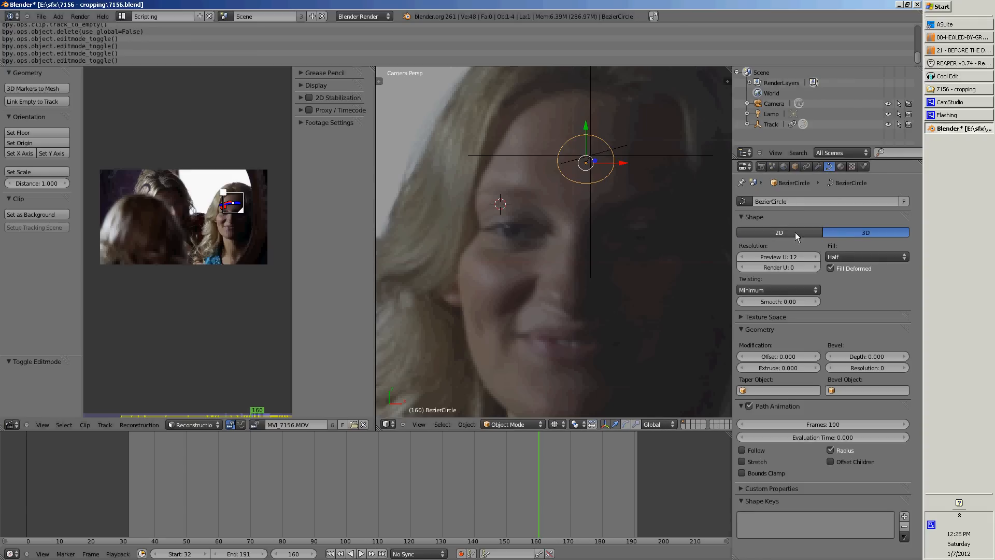
{"action": "key", "text": "z"}
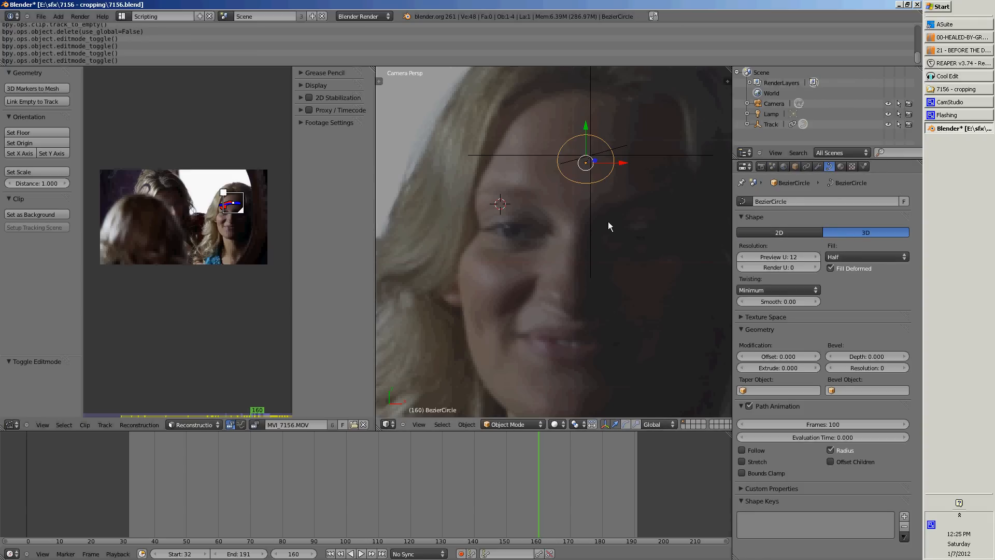
{"action": "left_click", "coordinate": [787, 234]}
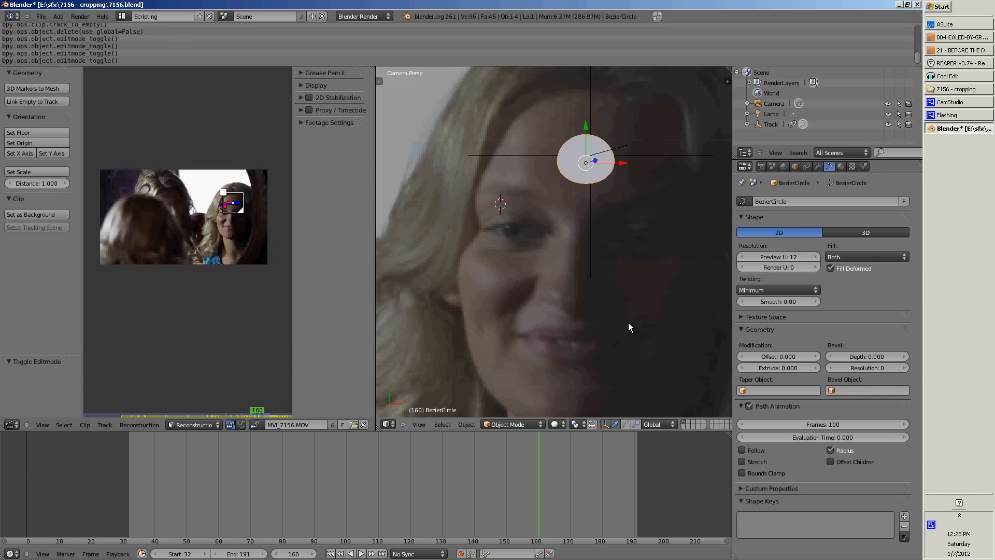
Step: Check the circle's position on the forehead at frame 158 and examine its shadeless white material settings
{"action": "scroll", "coordinate": [593, 252], "scroll_direction": "down", "scroll_amount": 5}
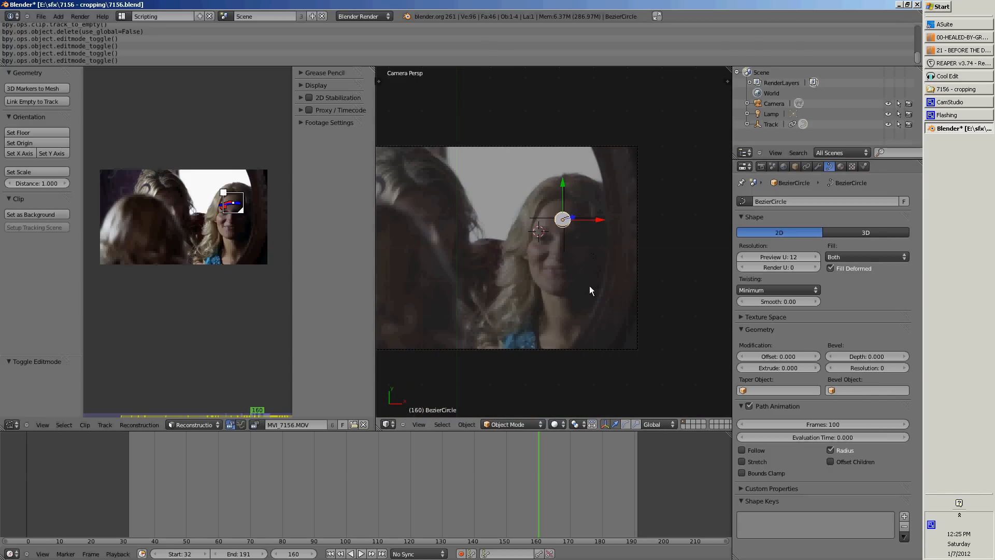
{"action": "scroll", "coordinate": [589, 290], "scroll_direction": "up", "scroll_amount": 2}
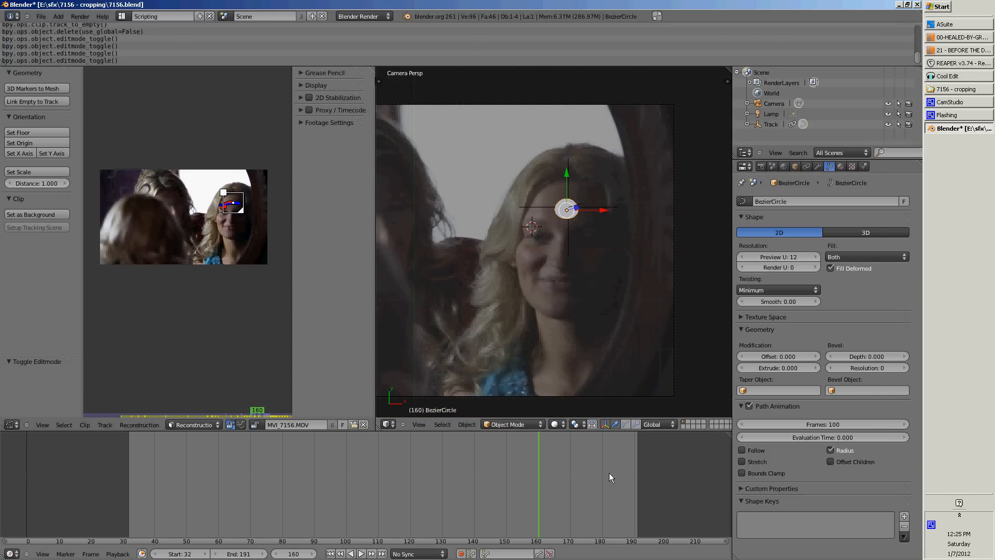
{"action": "left_click_drag", "start_coordinate": [558, 493], "coordinate": [530, 483]}
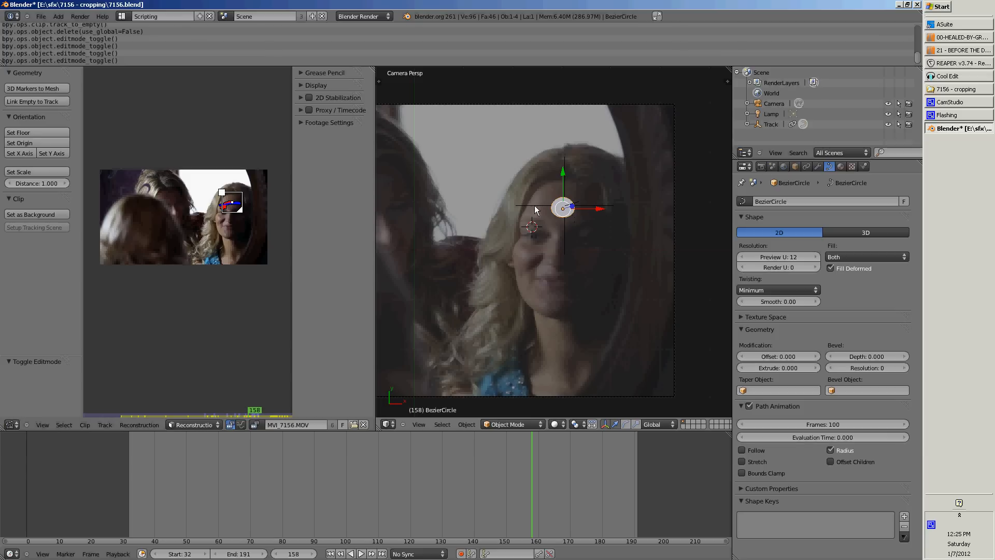
{"action": "left_click", "coordinate": [840, 167]}
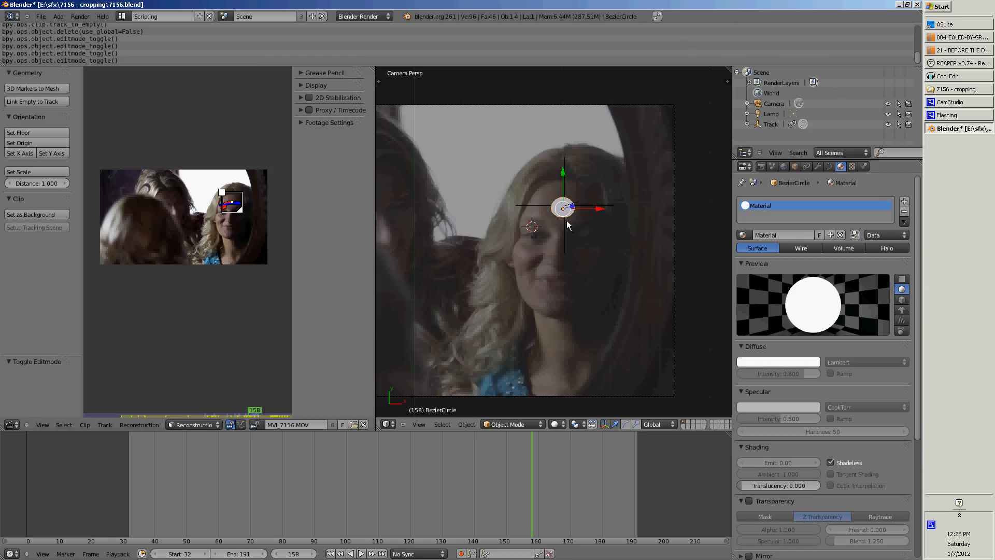
Step: Switch to the Compositing screen layout and examine its node setup
{"action": "left_click", "coordinate": [122, 17]}
{"action": "left_click", "coordinate": [130, 41]}
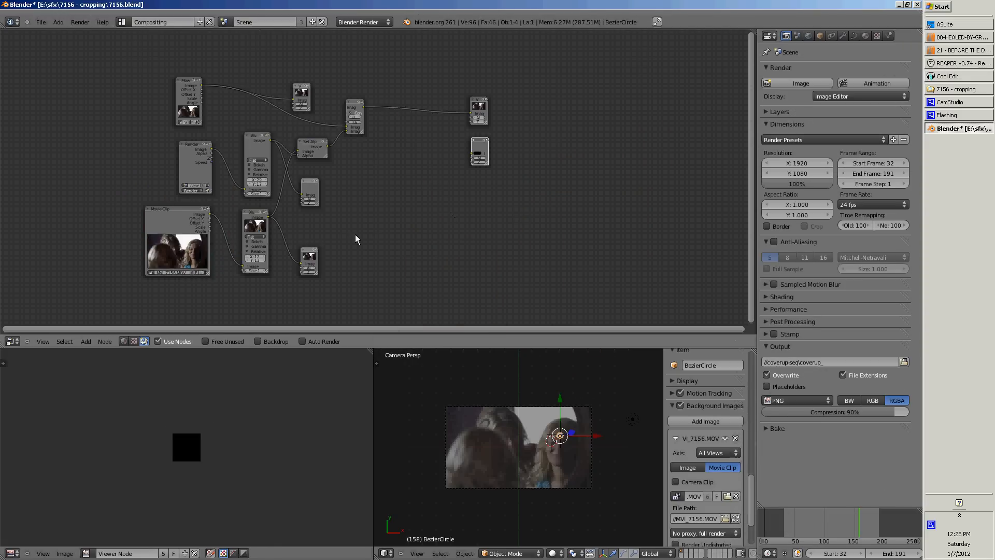
{"action": "scroll", "coordinate": [228, 209], "scroll_direction": "up", "scroll_amount": 3}
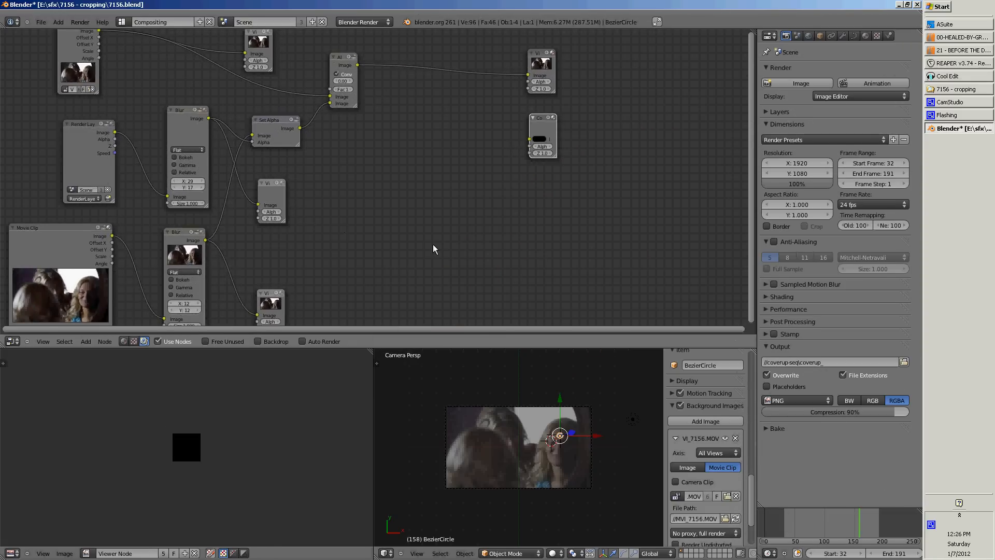
{"action": "scroll", "coordinate": [492, 215], "scroll_direction": "down", "scroll_amount": 3}
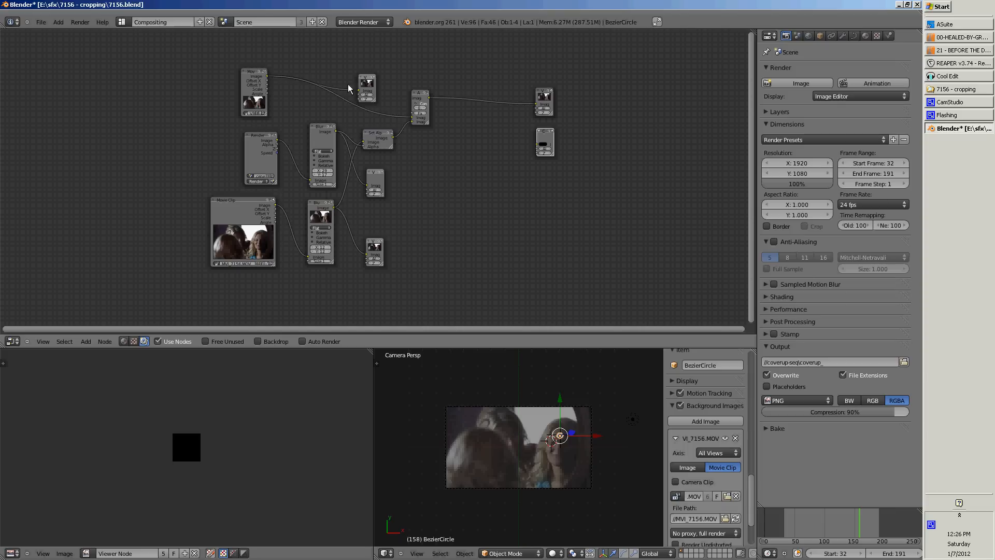
Step: Preview the original clip and then the blurred clip in the image editor through their Viewer nodes
{"action": "left_click", "coordinate": [365, 87]}
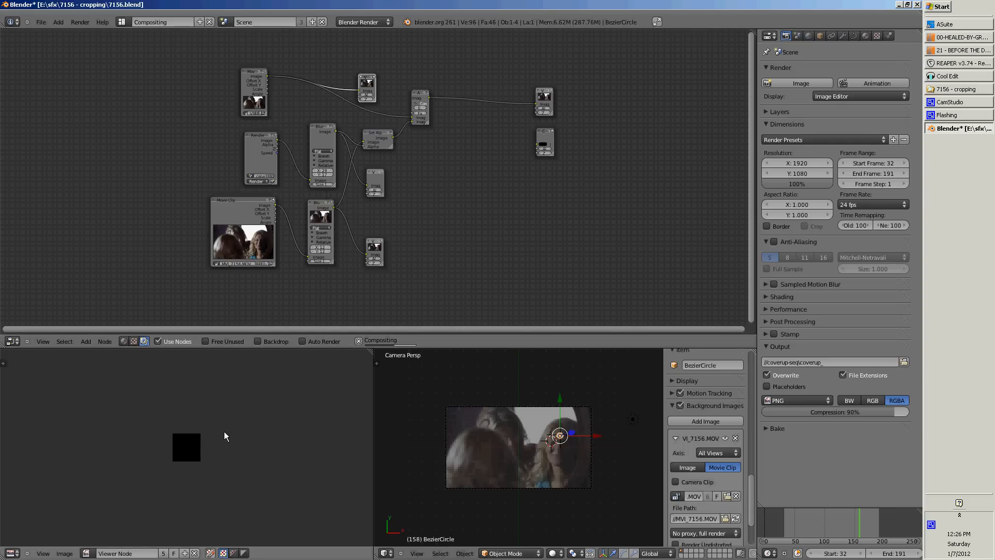
{"action": "scroll", "coordinate": [279, 439], "scroll_direction": "up", "scroll_amount": 4}
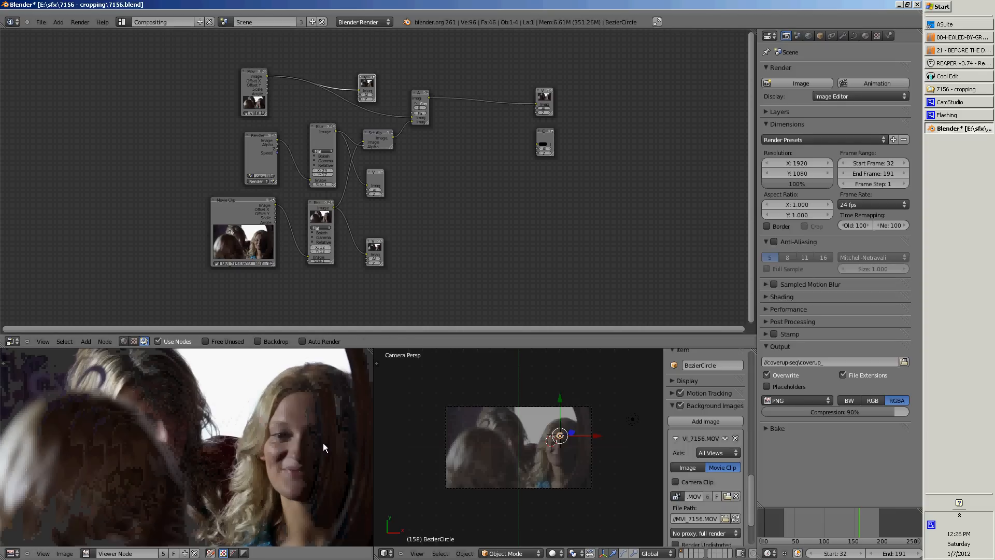
{"action": "left_click_drag", "start_coordinate": [244, 201], "coordinate": [248, 208]}
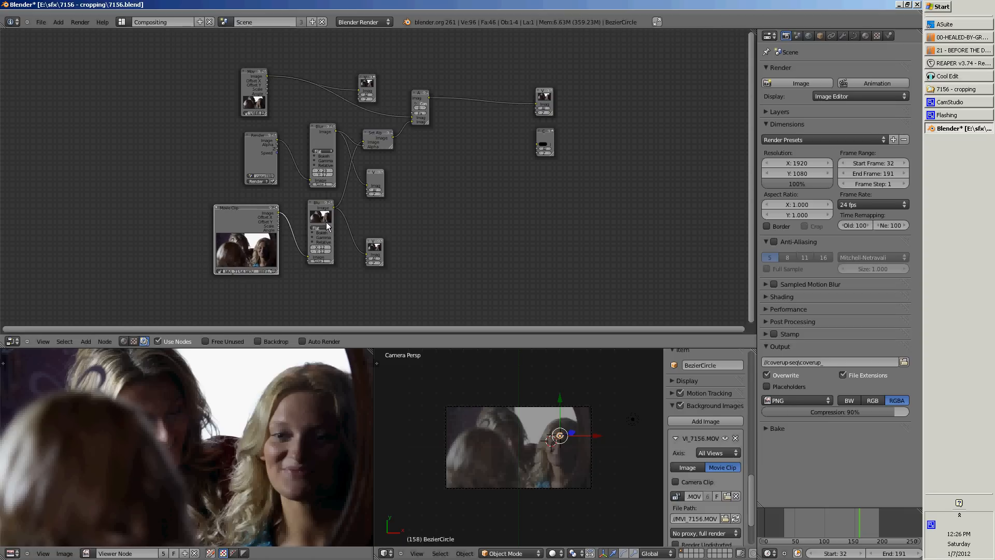
{"action": "left_click", "coordinate": [373, 251]}
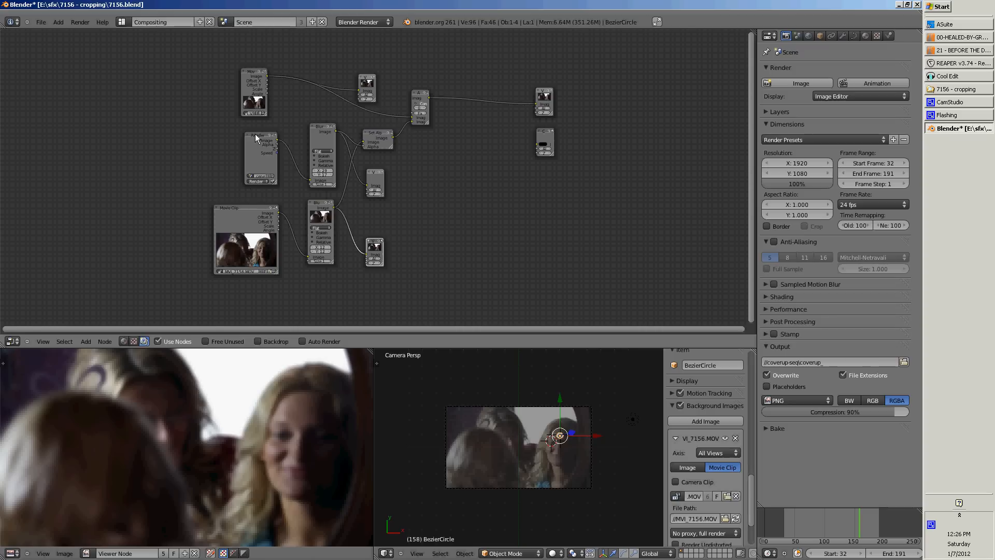
Step: Shift the Render Layers node away from its Blur node, render the current frame, and preview the blurred white circle through its Viewer
{"action": "left_click_drag", "start_coordinate": [265, 154], "coordinate": [251, 154]}
{"action": "left_click", "coordinate": [375, 180]}
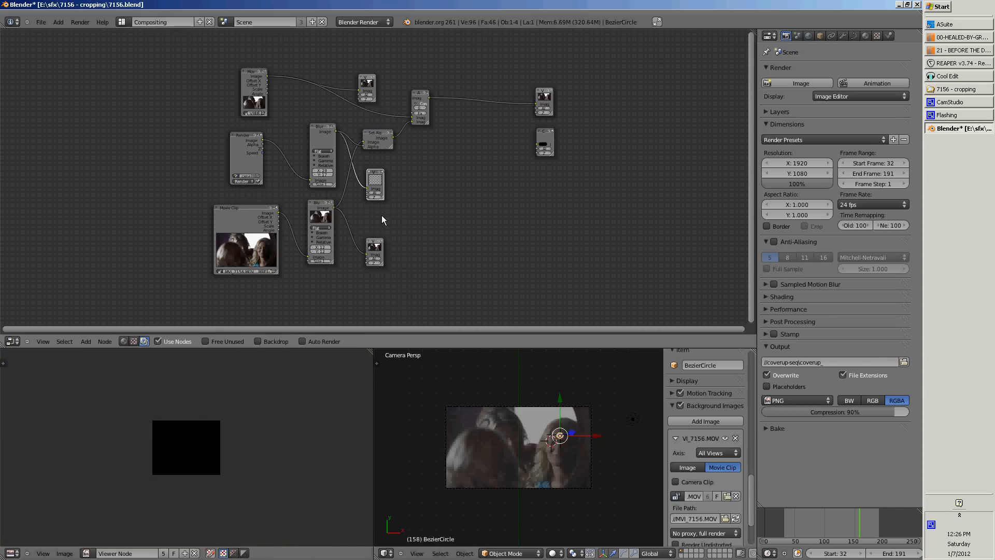
{"action": "key", "text": "F12"}
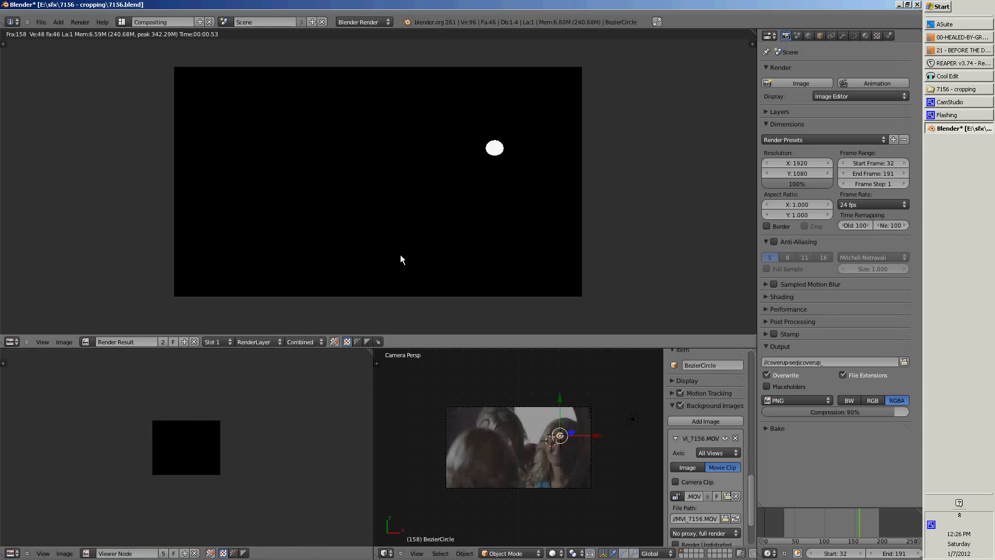
{"action": "key", "text": "Escape"}
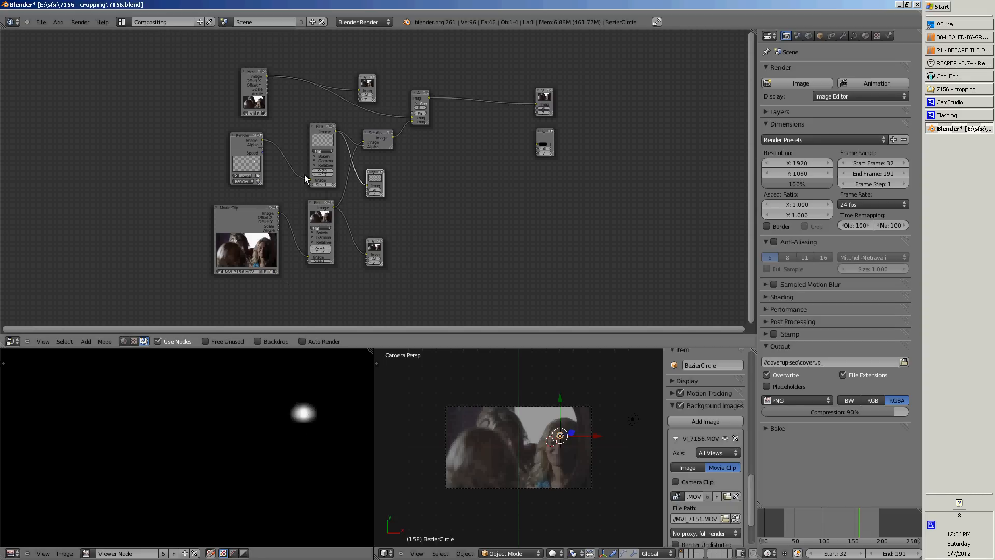
Step: Duplicate the blurred circle's Viewer node, place it near Render Layers, and connect the Render Layers image output to it
{"action": "scroll", "coordinate": [343, 156], "scroll_direction": "up", "scroll_amount": 3}
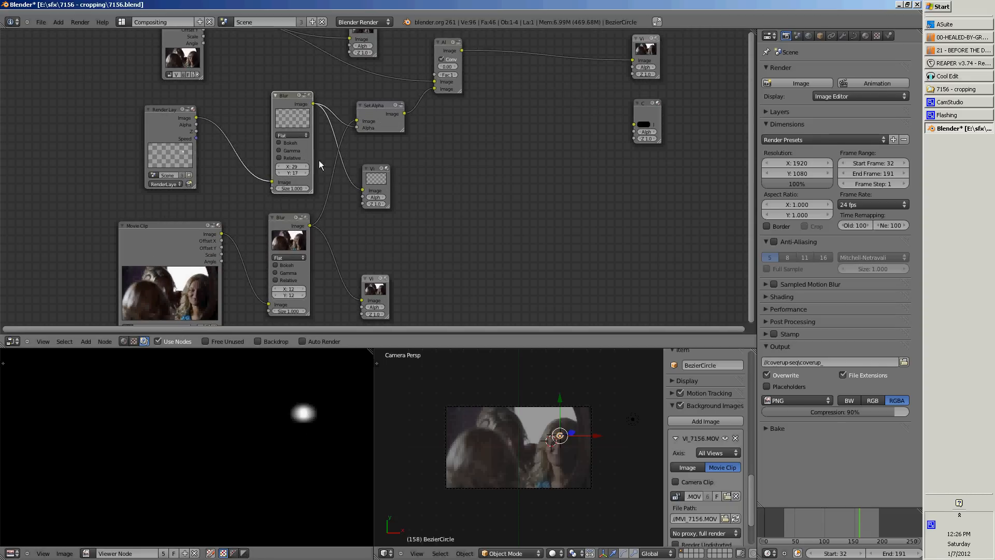
{"action": "left_click", "coordinate": [374, 171]}
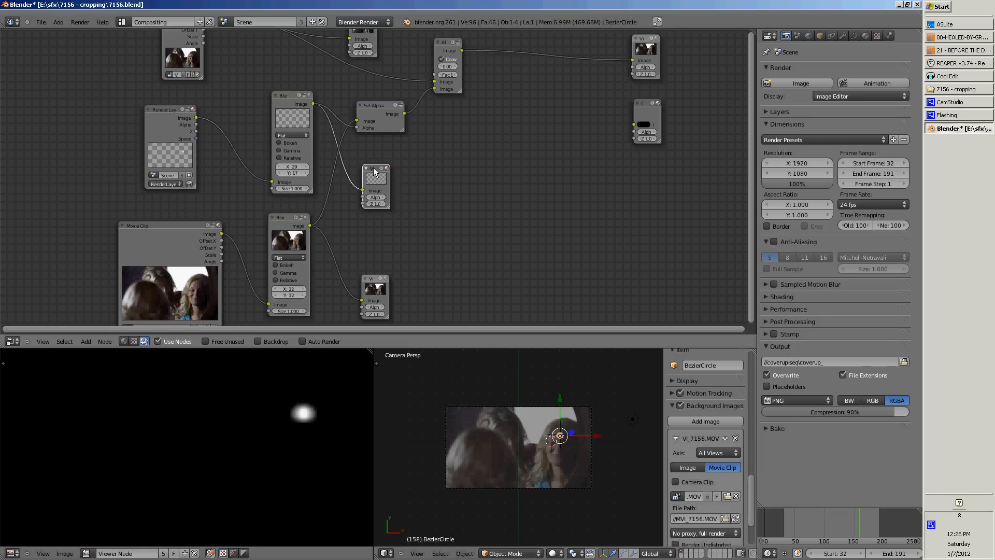
{"action": "key", "text": "shift+d"}
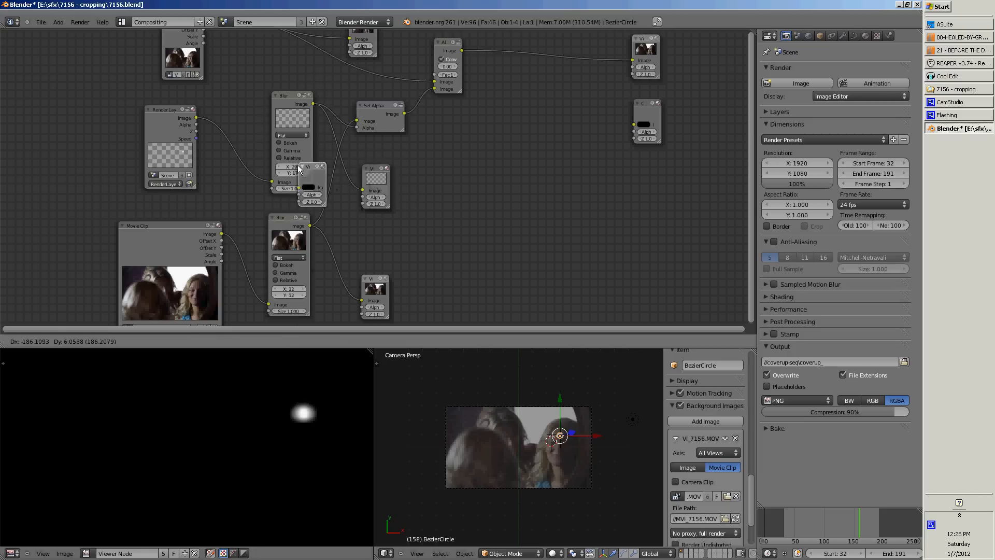
{"action": "left_click", "coordinate": [238, 86]}
{"action": "left_click_drag", "start_coordinate": [197, 118], "coordinate": [231, 110]}
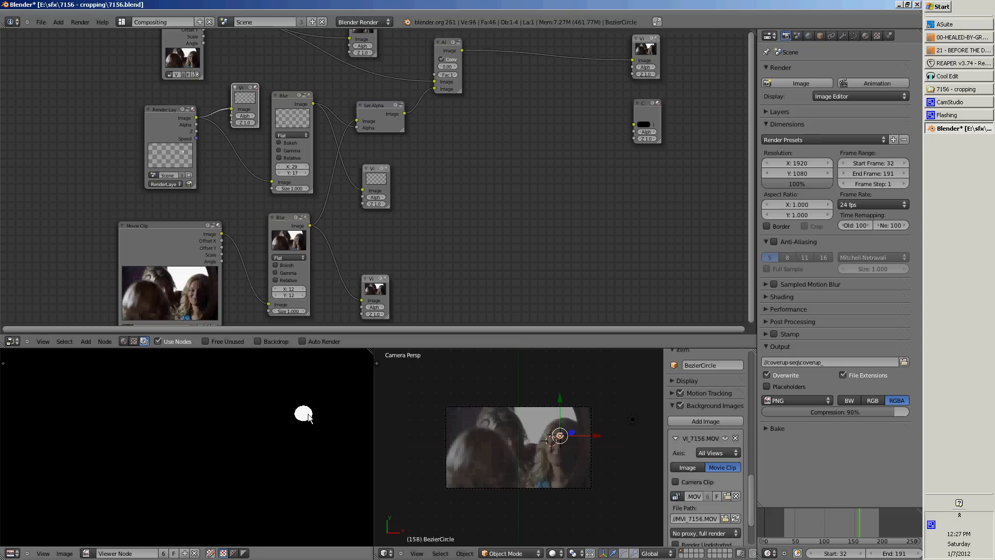
Step: Compare the blurred circle and the blurred clip through their Viewer nodes and examine the Set Alpha node that combines them
{"action": "left_click", "coordinate": [287, 113]}
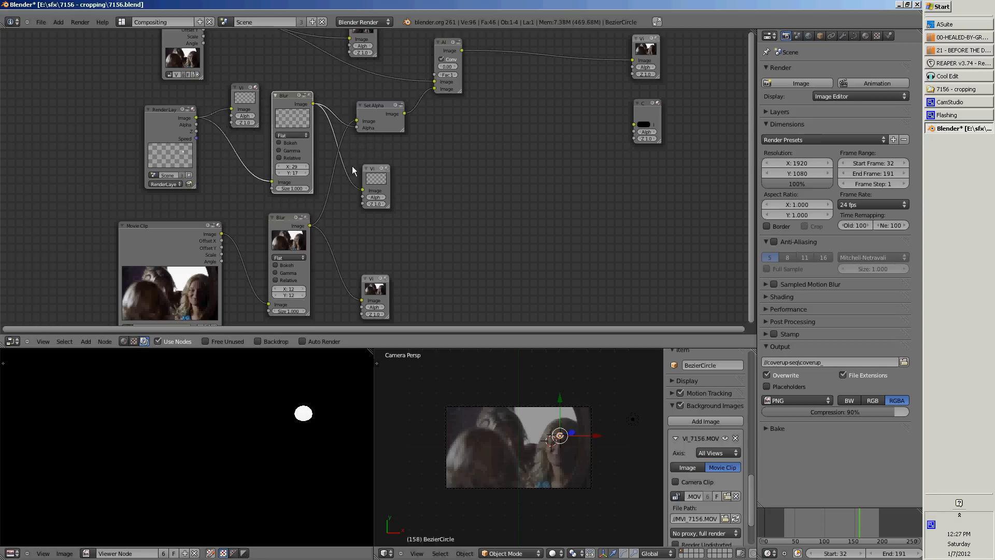
{"action": "left_click", "coordinate": [384, 194]}
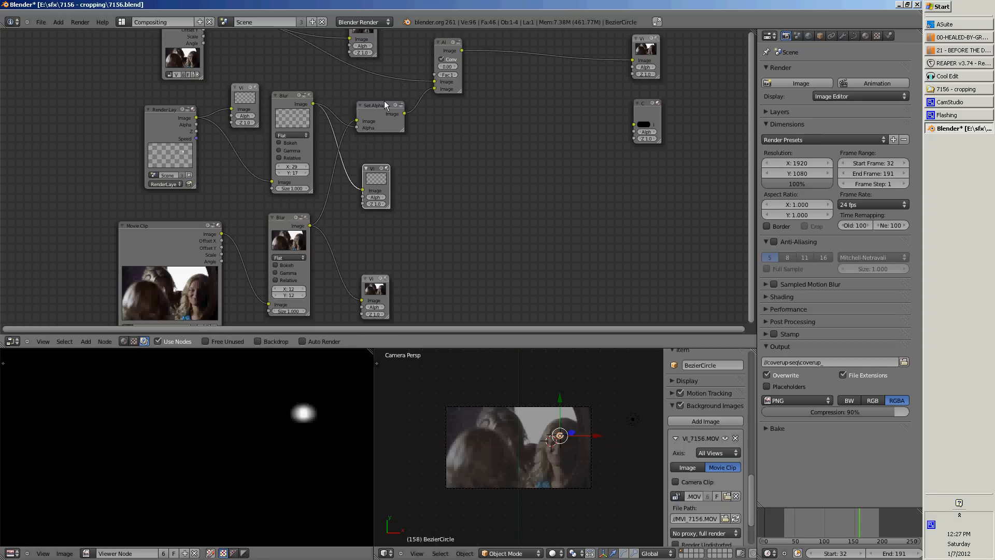
{"action": "left_click", "coordinate": [377, 104]}
{"action": "scroll", "coordinate": [370, 142], "scroll_direction": "down", "scroll_amount": 2}
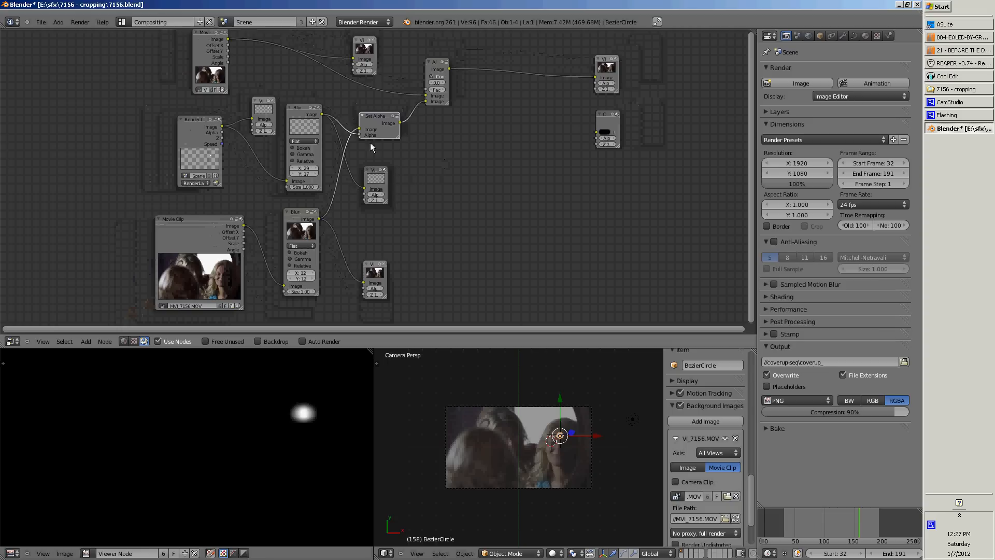
{"action": "middle_click_drag", "start_coordinate": [446, 169], "coordinate": [363, 169]}
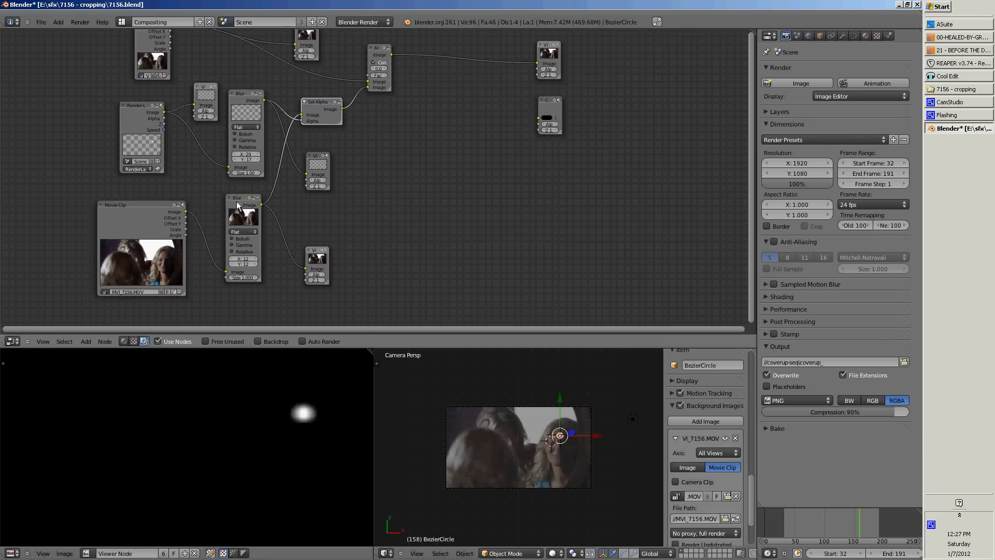
{"action": "left_click", "coordinate": [314, 256]}
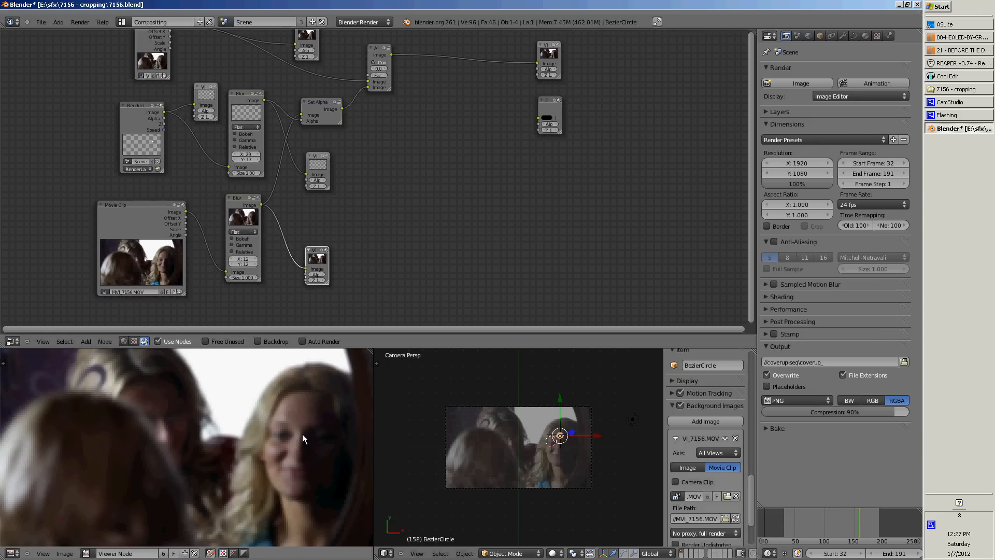
{"action": "left_click", "coordinate": [319, 160]}
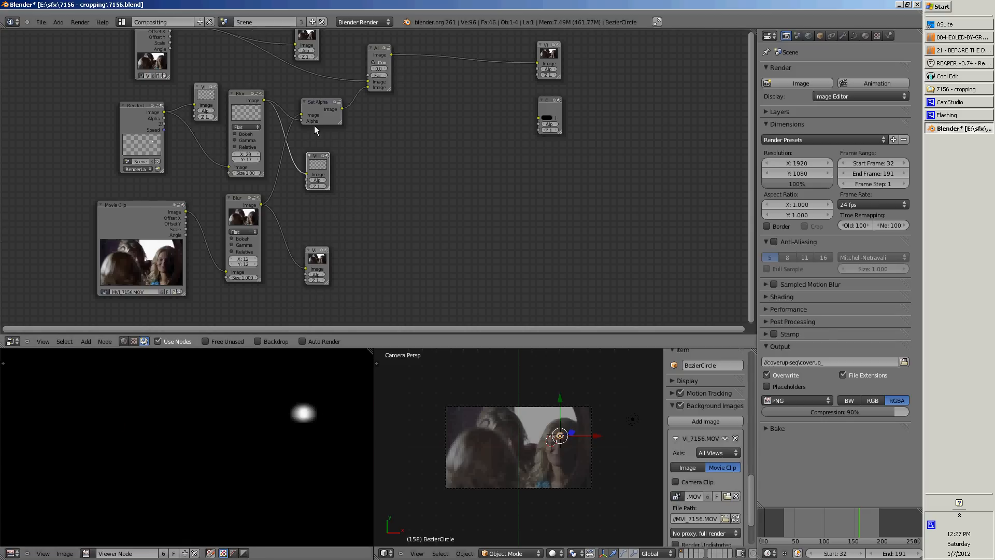
{"action": "left_click_drag", "start_coordinate": [314, 101], "coordinate": [319, 99]}
{"action": "middle_click_drag", "start_coordinate": [368, 142], "coordinate": [358, 155]}
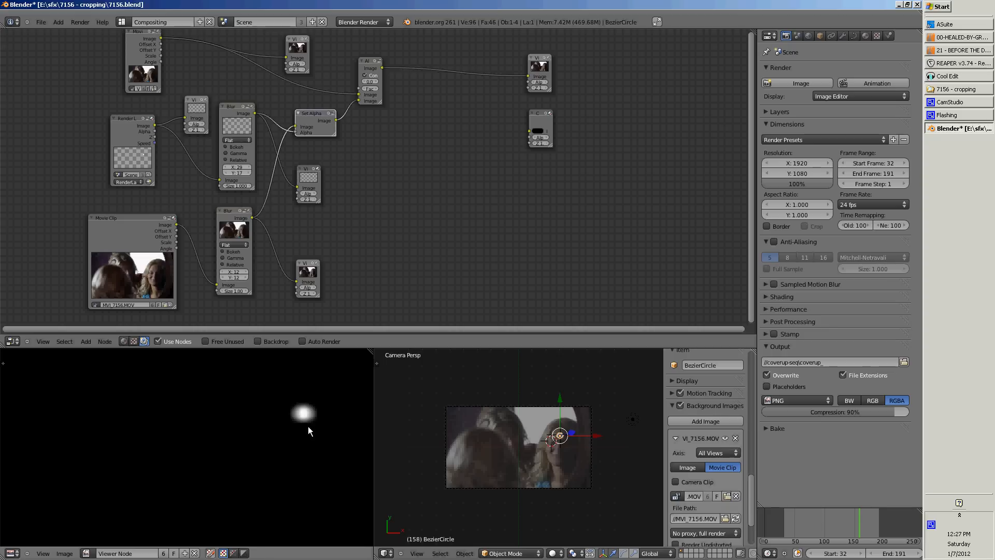
Step: Move the composite's Viewer node close to the Alpha Over node and compare its image with the original clip's Viewer
{"action": "middle_click_drag", "start_coordinate": [379, 149], "coordinate": [359, 214]}
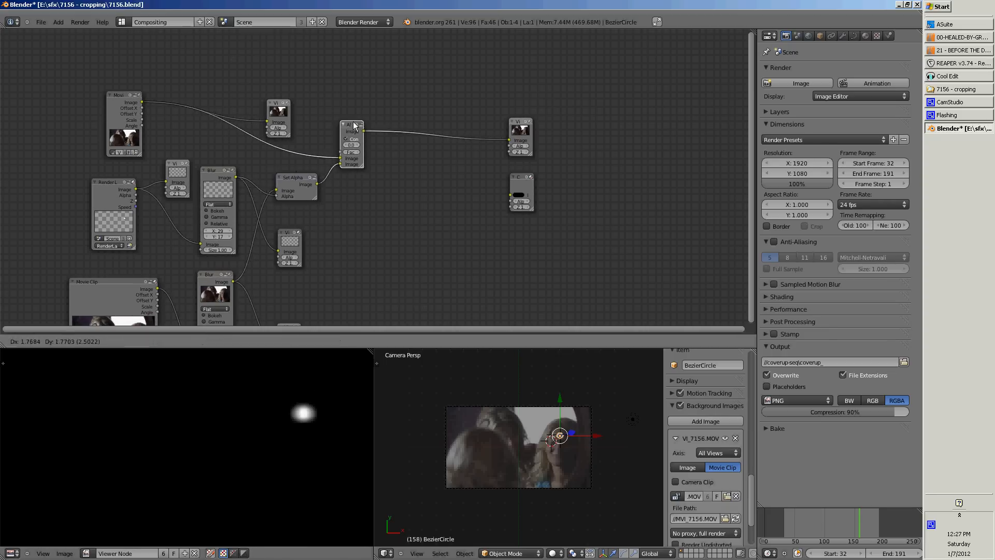
{"action": "scroll", "coordinate": [349, 125], "scroll_direction": "up", "scroll_amount": 3}
{"action": "left_click_drag", "start_coordinate": [194, 39], "coordinate": [243, 40]}
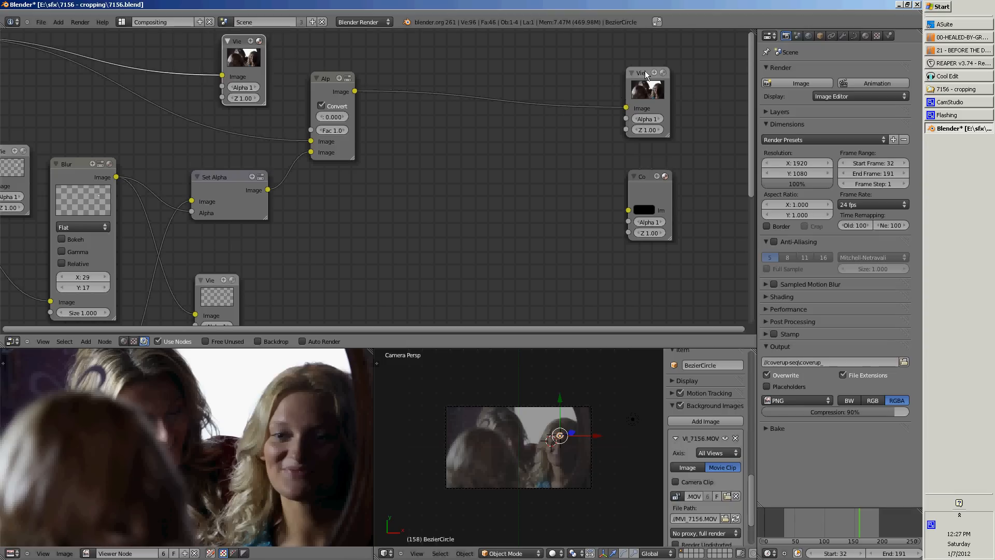
{"action": "left_click_drag", "start_coordinate": [644, 70], "coordinate": [458, 74]}
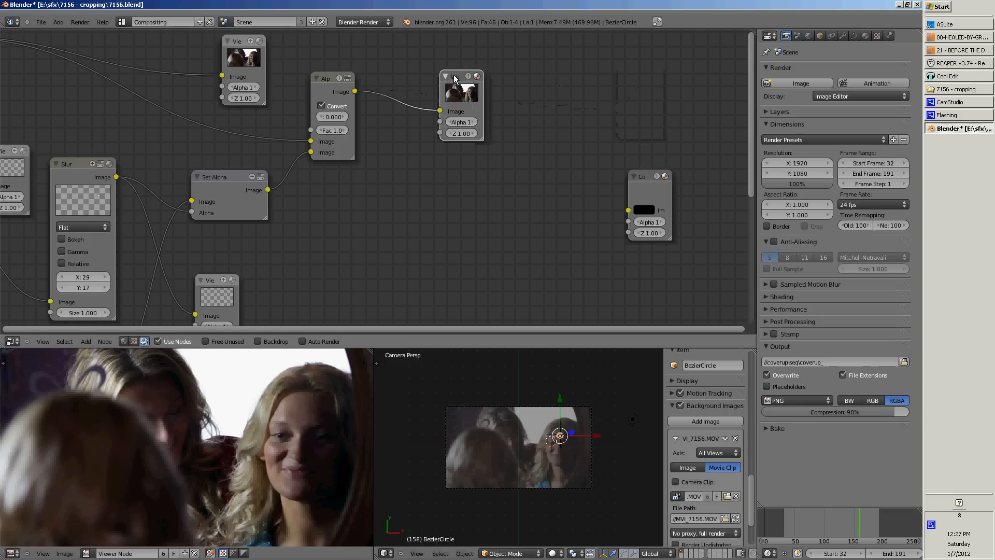
{"action": "left_click", "coordinate": [242, 41]}
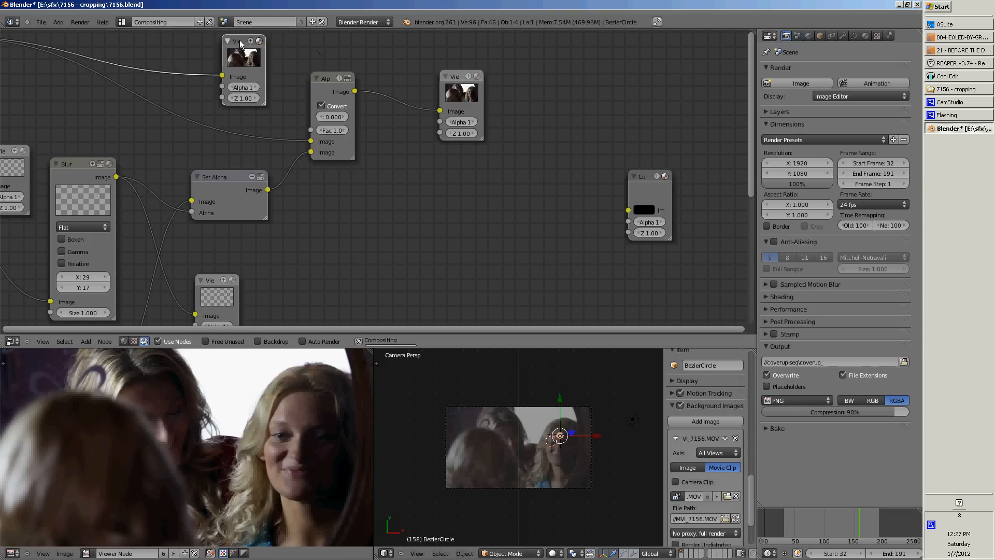
{"action": "left_click", "coordinate": [462, 77]}
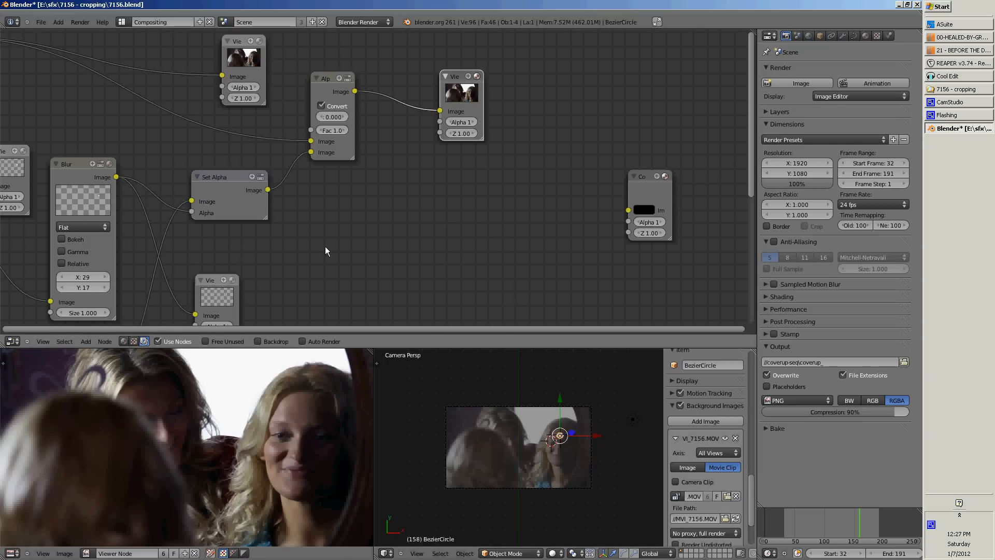
Step: Move the blurred circle's and blurred clip's Viewer nodes closer to their Blur nodes, and display the final composite again
{"action": "left_click_drag", "start_coordinate": [217, 280], "coordinate": [238, 249]}
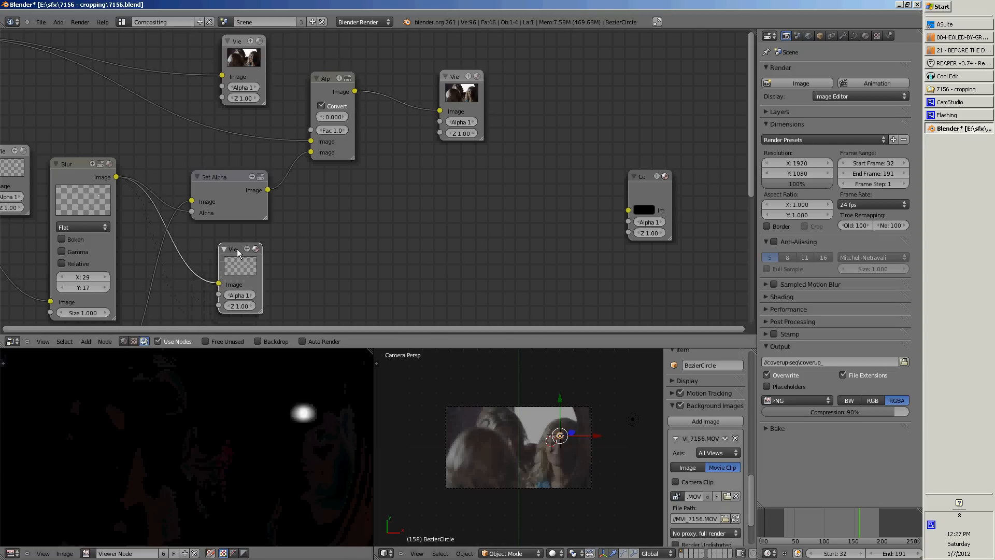
{"action": "scroll", "coordinate": [259, 269], "scroll_direction": "down", "scroll_amount": 5, "text": "shift"}
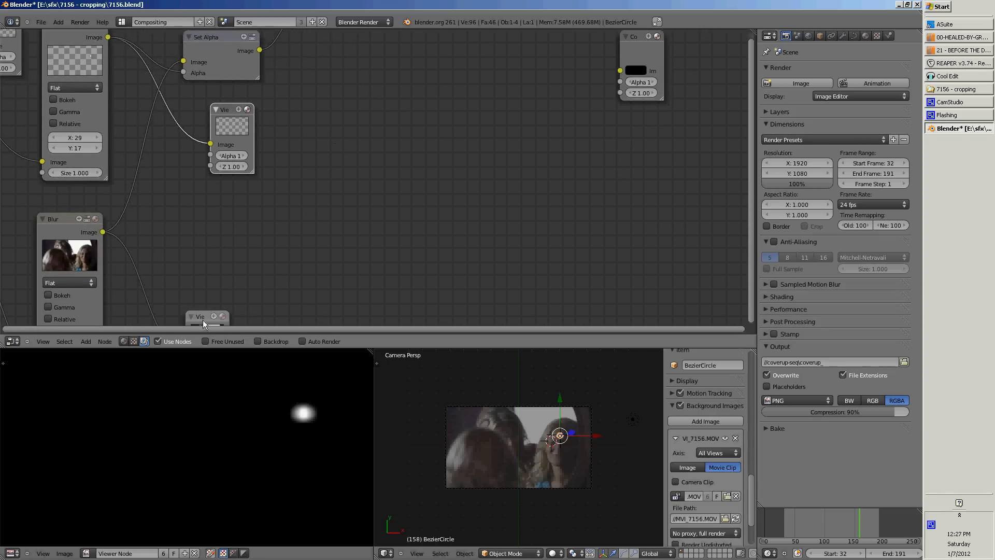
{"action": "left_click_drag", "start_coordinate": [203, 324], "coordinate": [222, 237]}
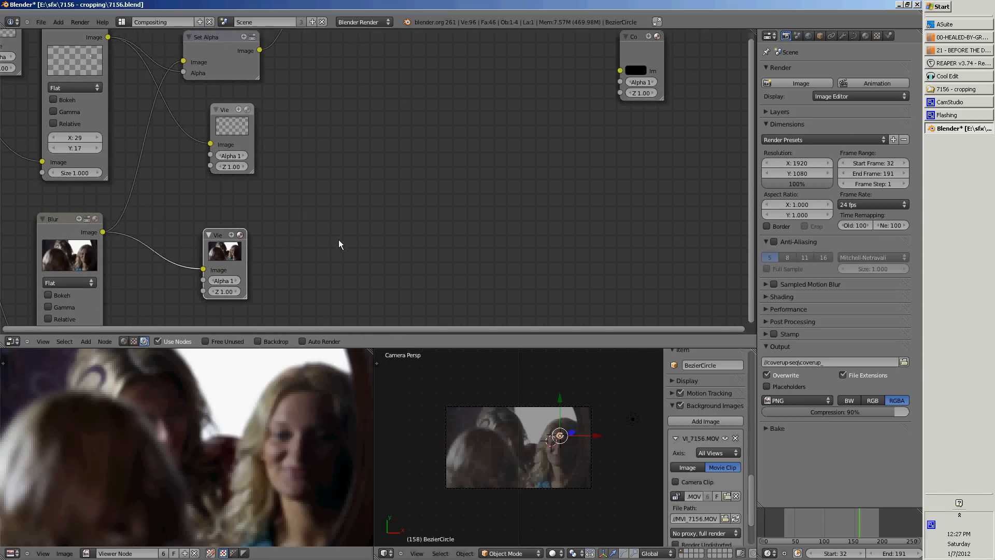
{"action": "scroll", "coordinate": [323, 232], "scroll_direction": "down", "scroll_amount": 3}
{"action": "middle_click_drag", "start_coordinate": [364, 170], "coordinate": [320, 306]}
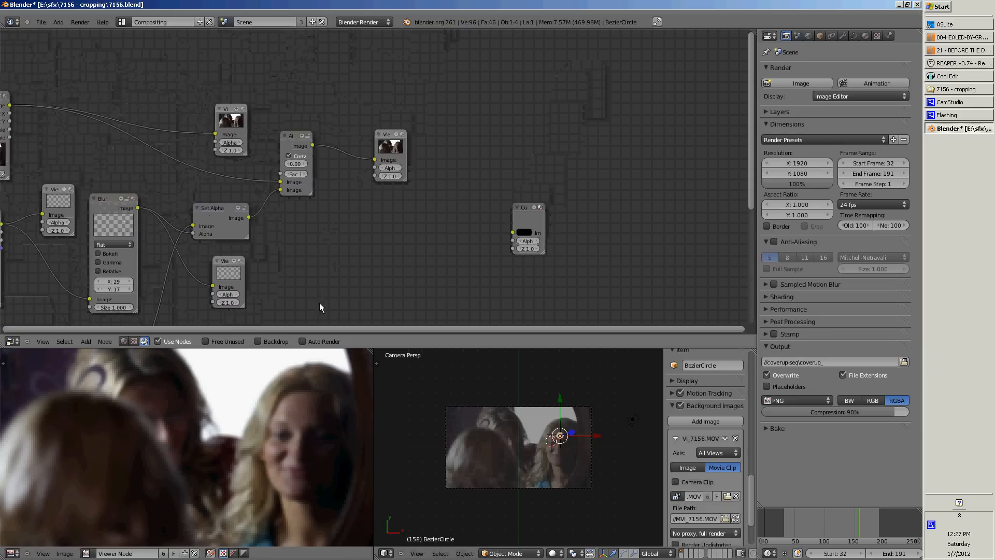
{"action": "left_click", "coordinate": [393, 149]}
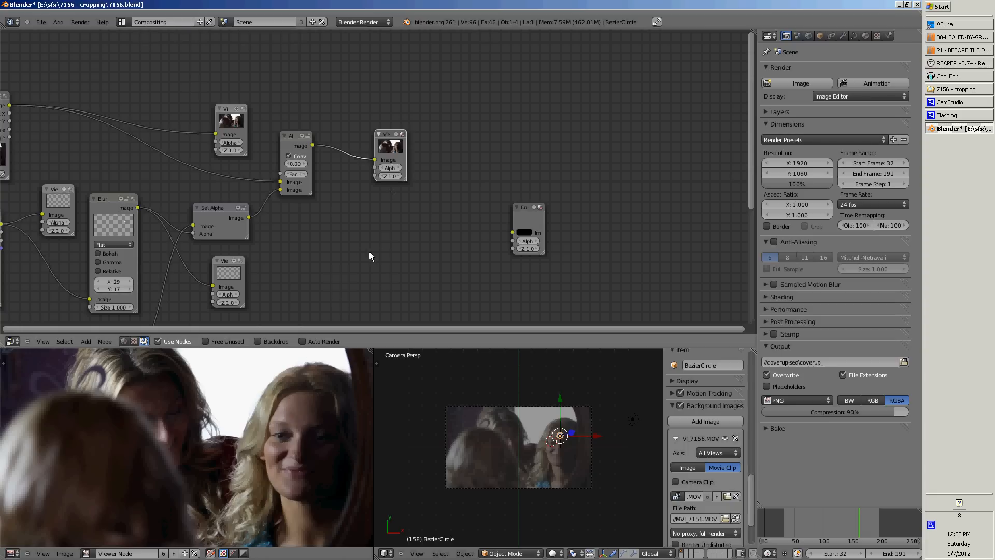
{"action": "scroll", "coordinate": [369, 251], "scroll_direction": "down", "scroll_amount": 1}
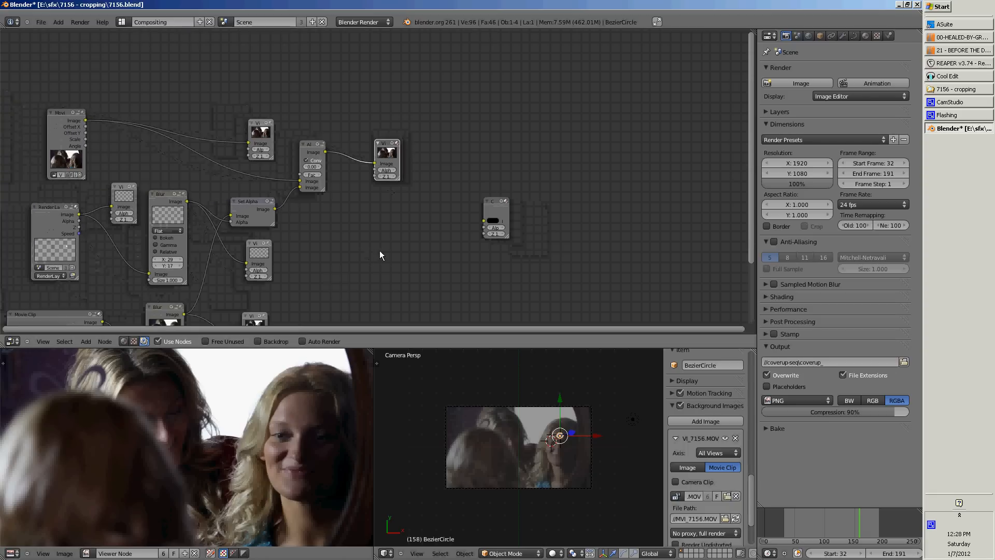
Step: Switch to the Sony Vegas project and select the timeline range from frame 4,972 to 5,084
{"action": "left_click", "coordinate": [956, 51]}
{"action": "left_click_drag", "start_coordinate": [553, 377], "coordinate": [618, 372]}
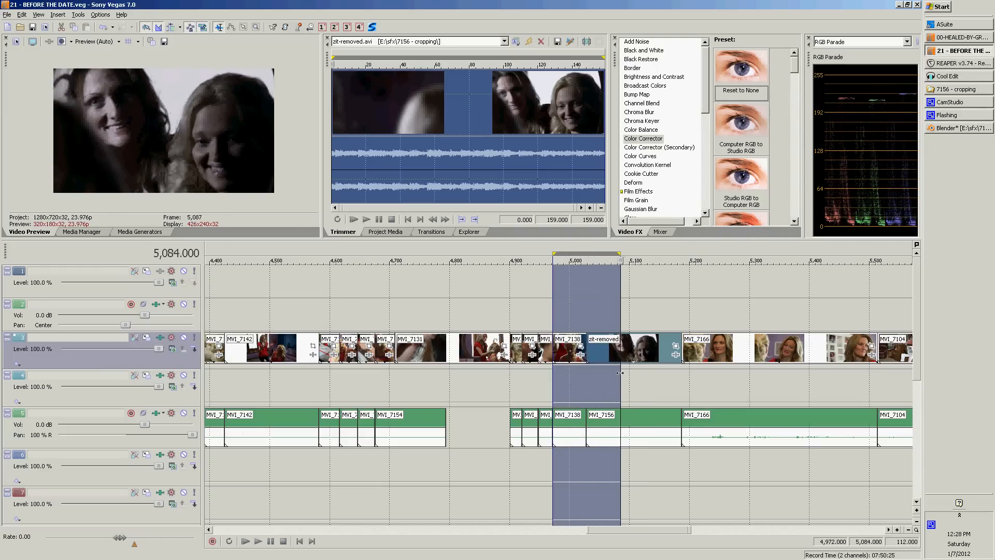